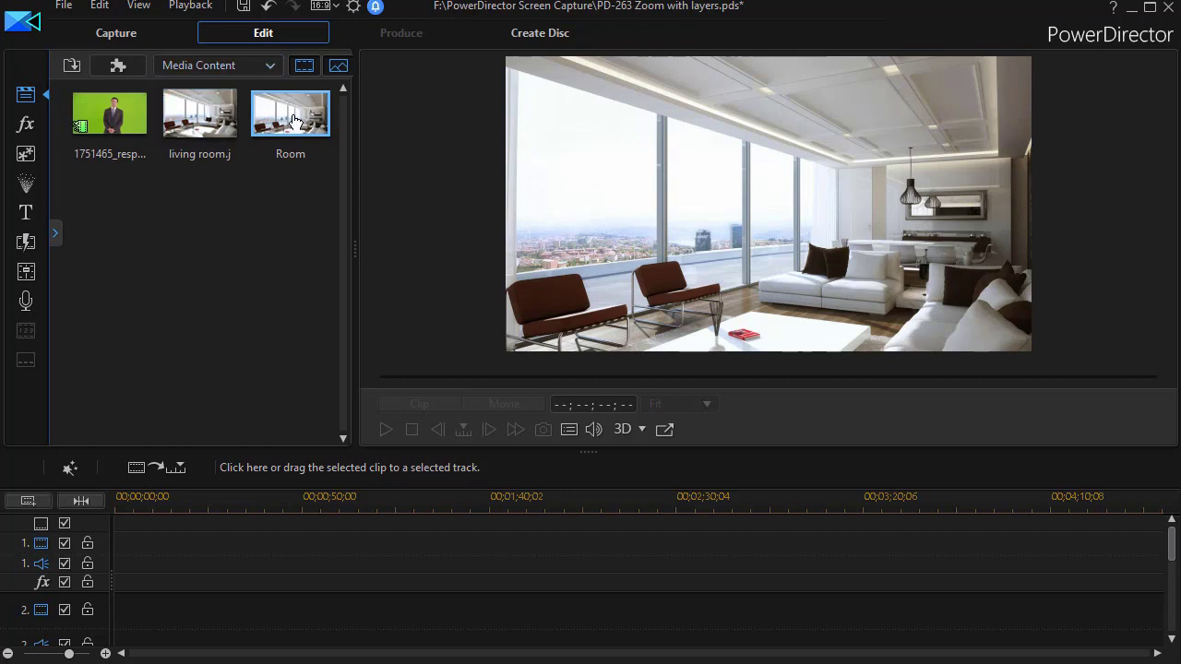
- Put the Room still on track 1 and the presenter on track 2, stretching Room to 00;00;23;01
{"action": "left_click_drag", "start_coordinate": [293, 121], "coordinate": [113, 543]}
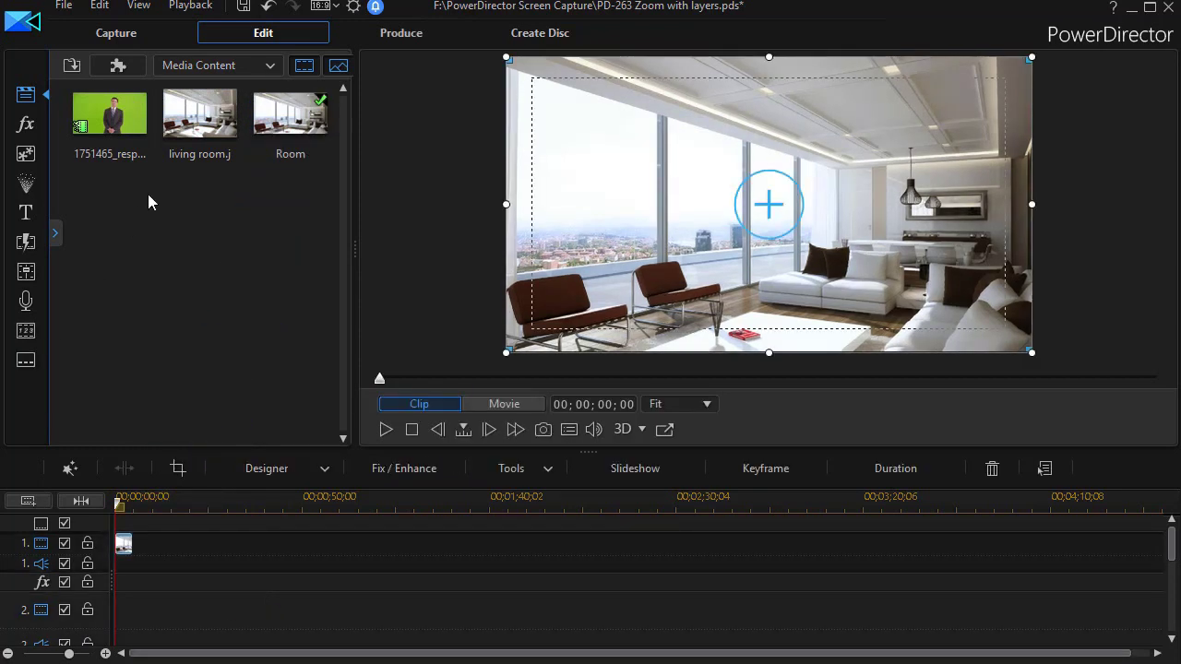
{"action": "left_click_drag", "start_coordinate": [108, 114], "coordinate": [100, 623]}
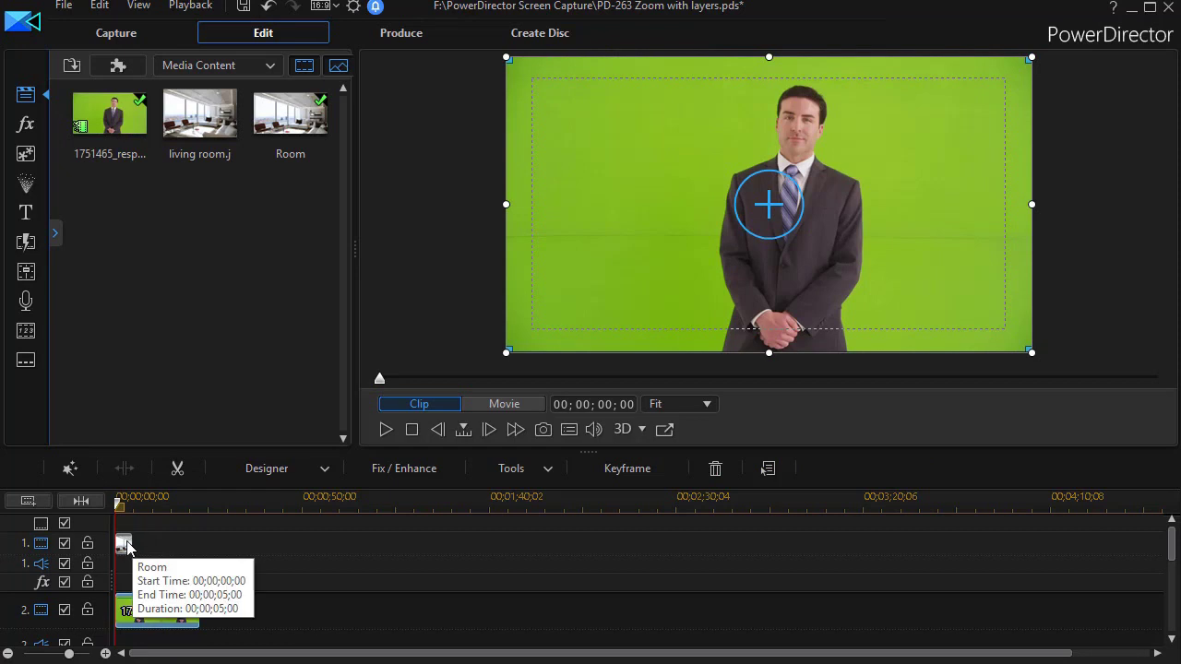
{"action": "left_click_drag", "start_coordinate": [128, 548], "coordinate": [201, 550]}
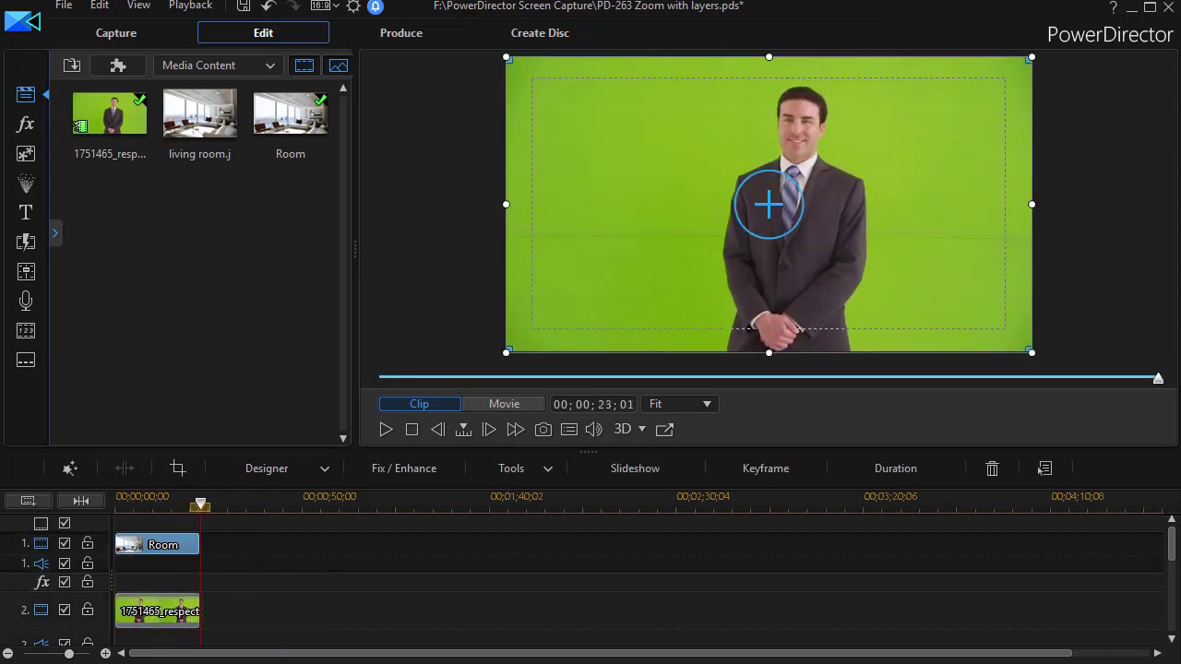
- Enable Chroma Key on the track 2 presenter clip and sample its green backdrop to remove it
{"action": "double_click", "coordinate": [158, 611]}
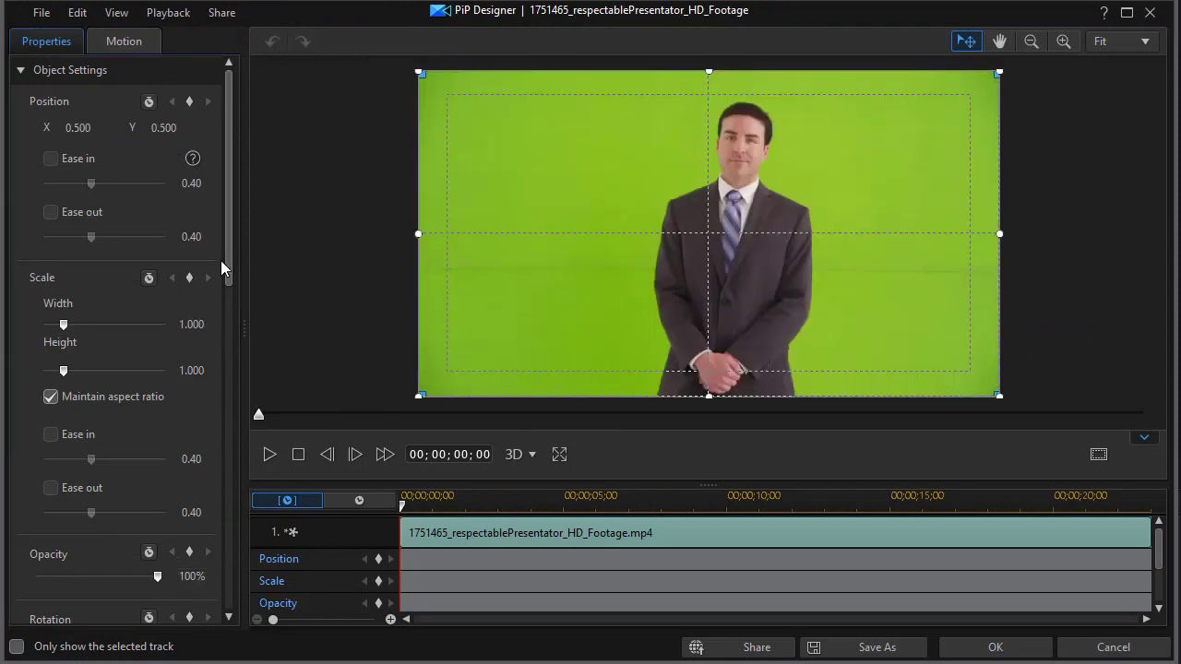
{"action": "left_click_drag", "start_coordinate": [225, 261], "coordinate": [218, 379]}
{"action": "scroll", "coordinate": [118, 411], "scroll_direction": "down", "scroll_amount": 2}
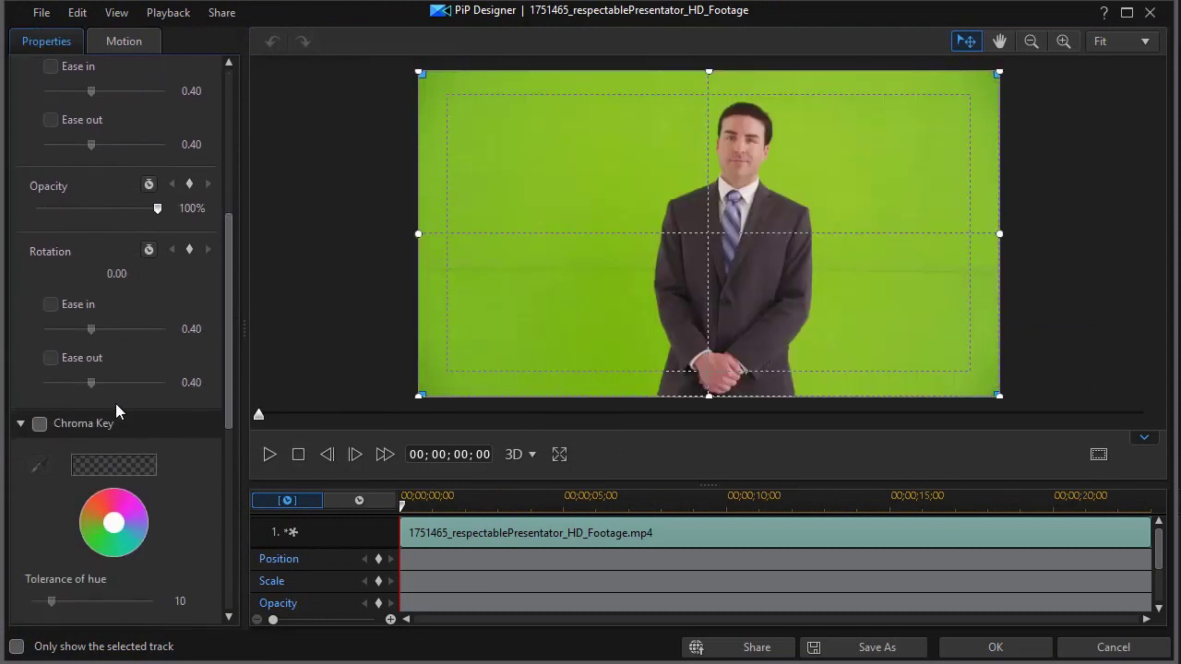
{"action": "left_click", "coordinate": [40, 424]}
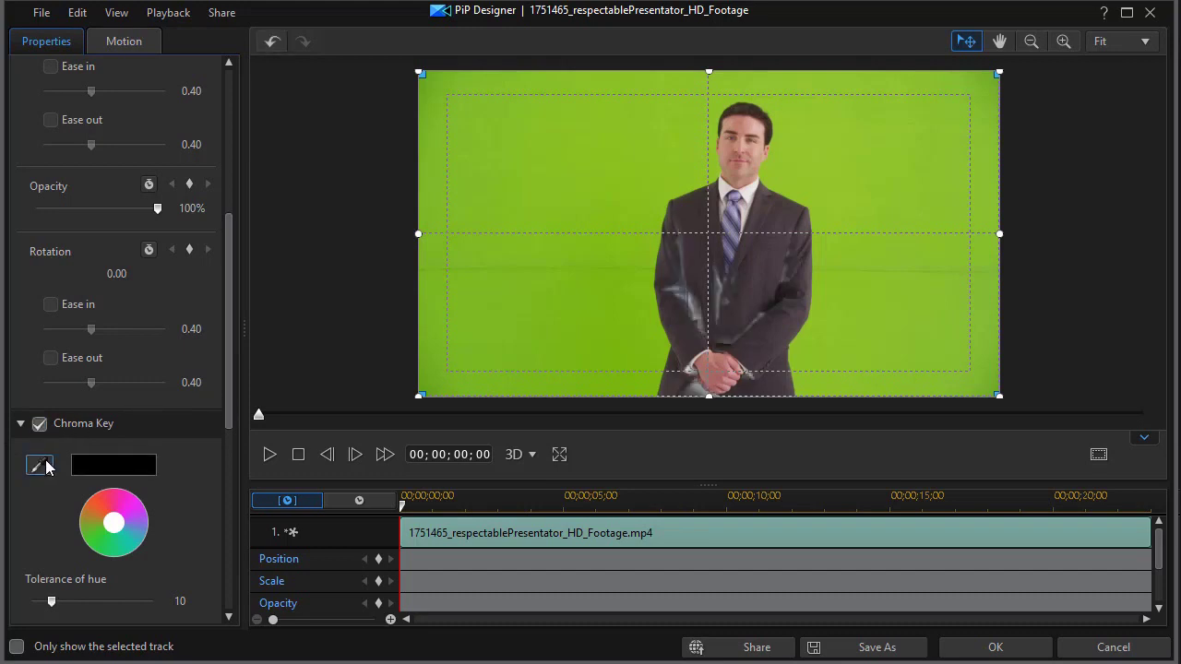
{"action": "left_click", "coordinate": [41, 466]}
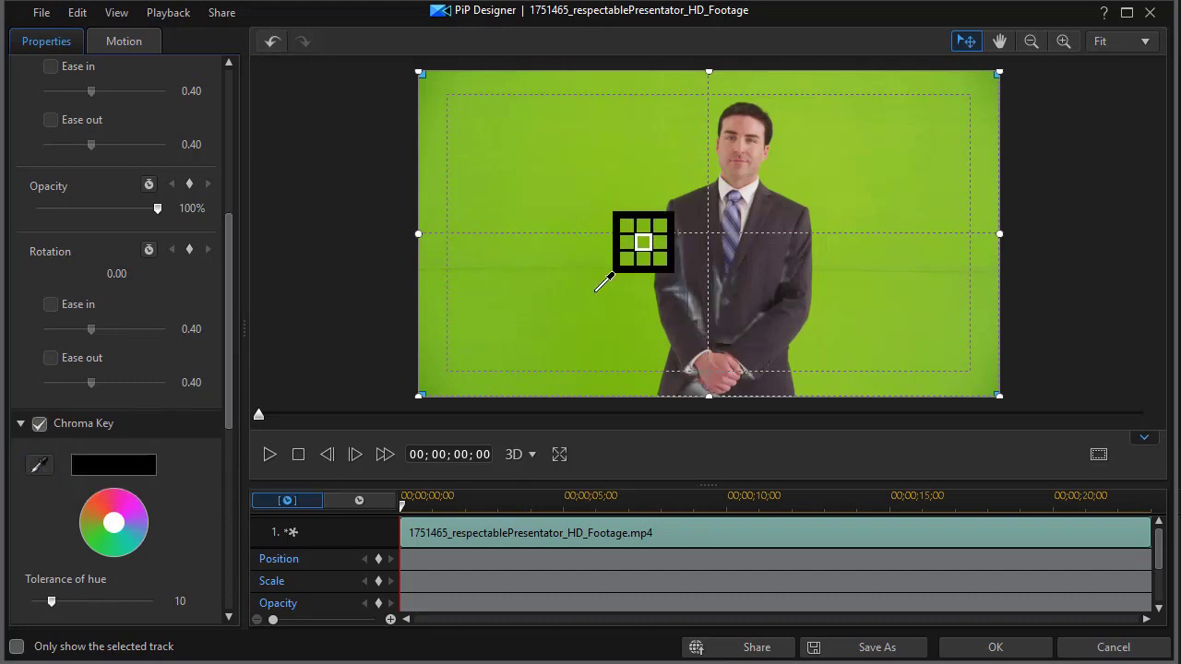
{"action": "left_click", "coordinate": [586, 249]}
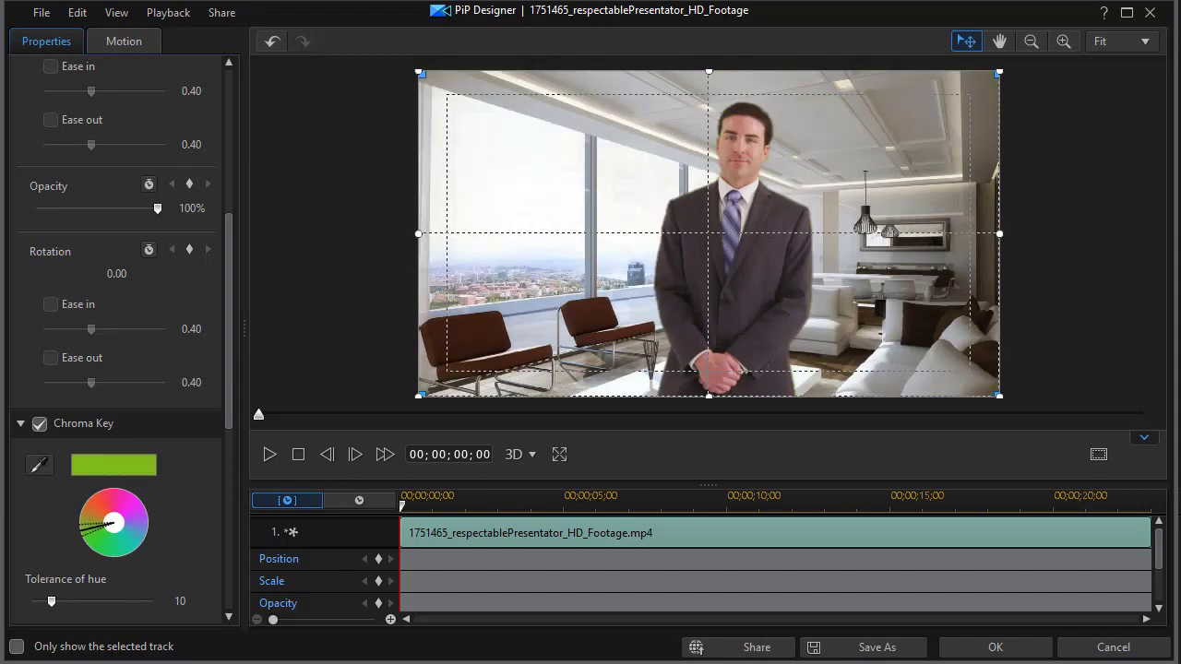
{"action": "left_click", "coordinate": [1014, 651]}
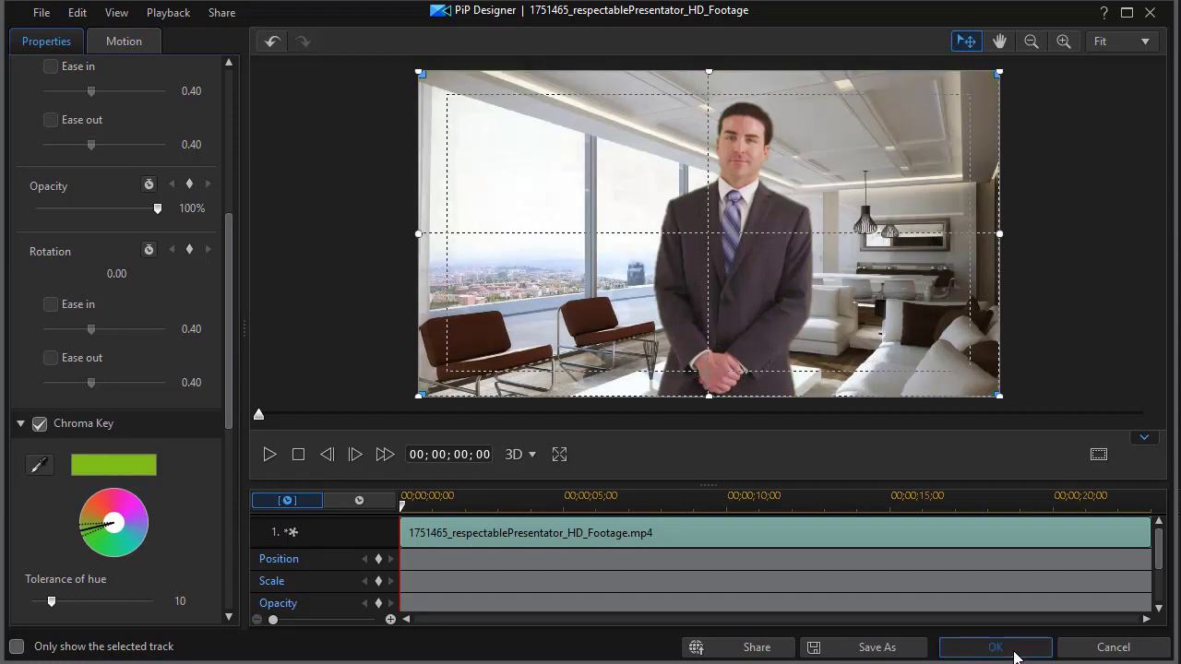
- Play the composite until about 00;00;10;21, then select the Room clip on track 1
{"action": "left_click", "coordinate": [850, 269]}
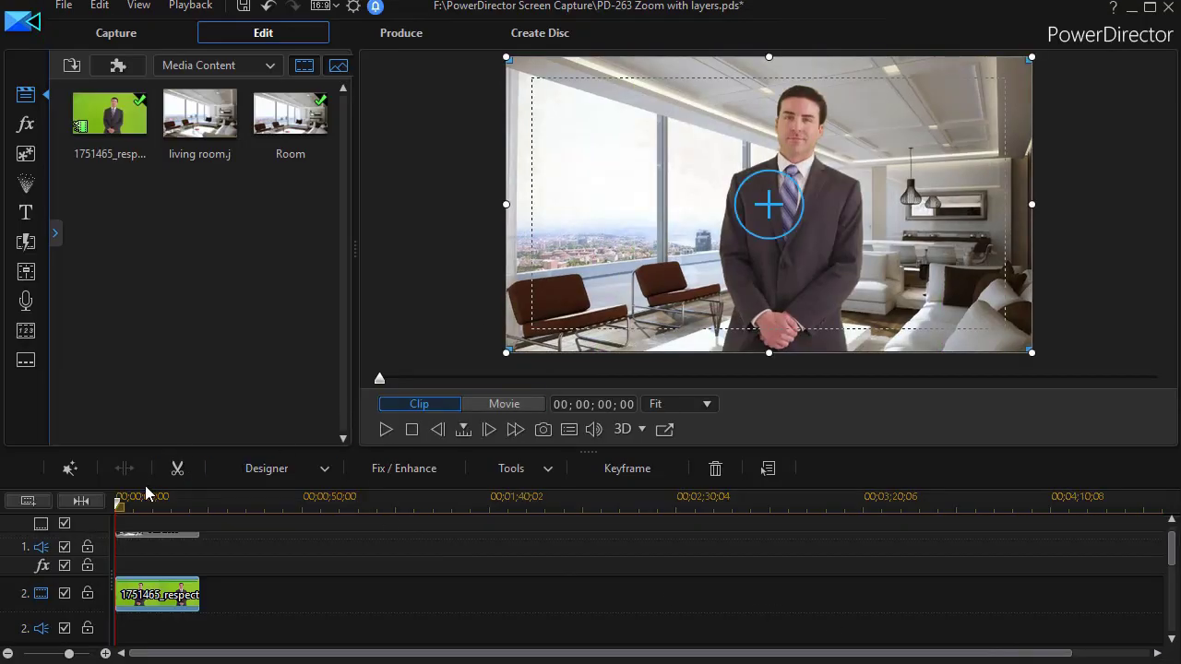
{"action": "left_click", "coordinate": [384, 430]}
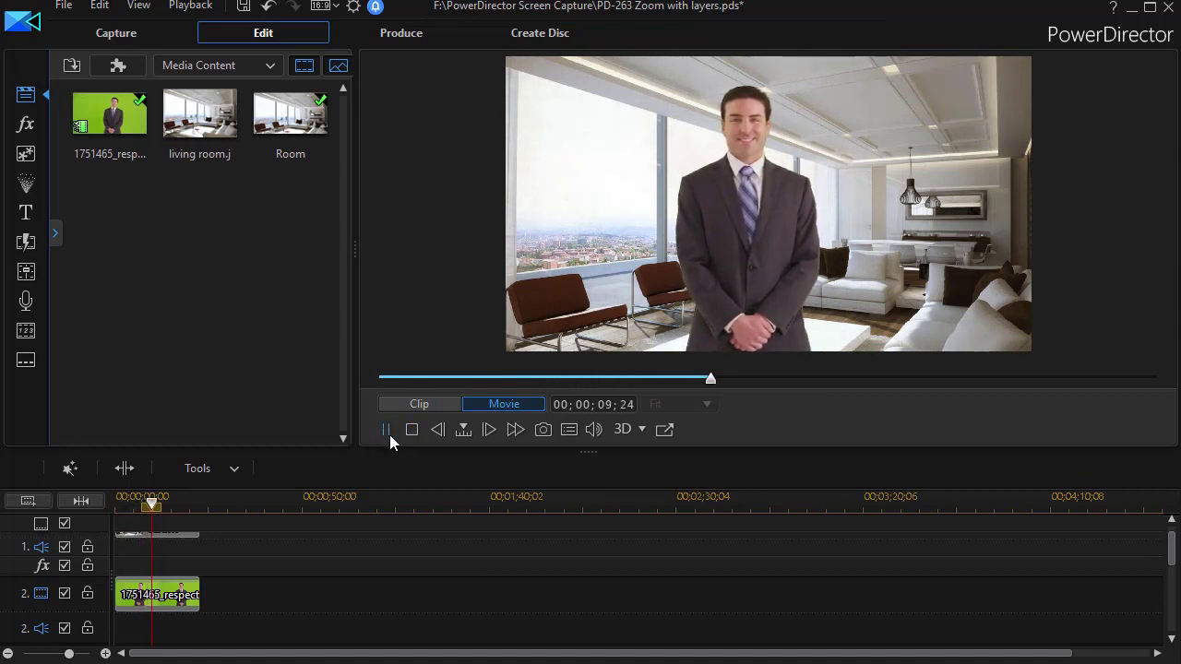
{"action": "left_click", "coordinate": [385, 431]}
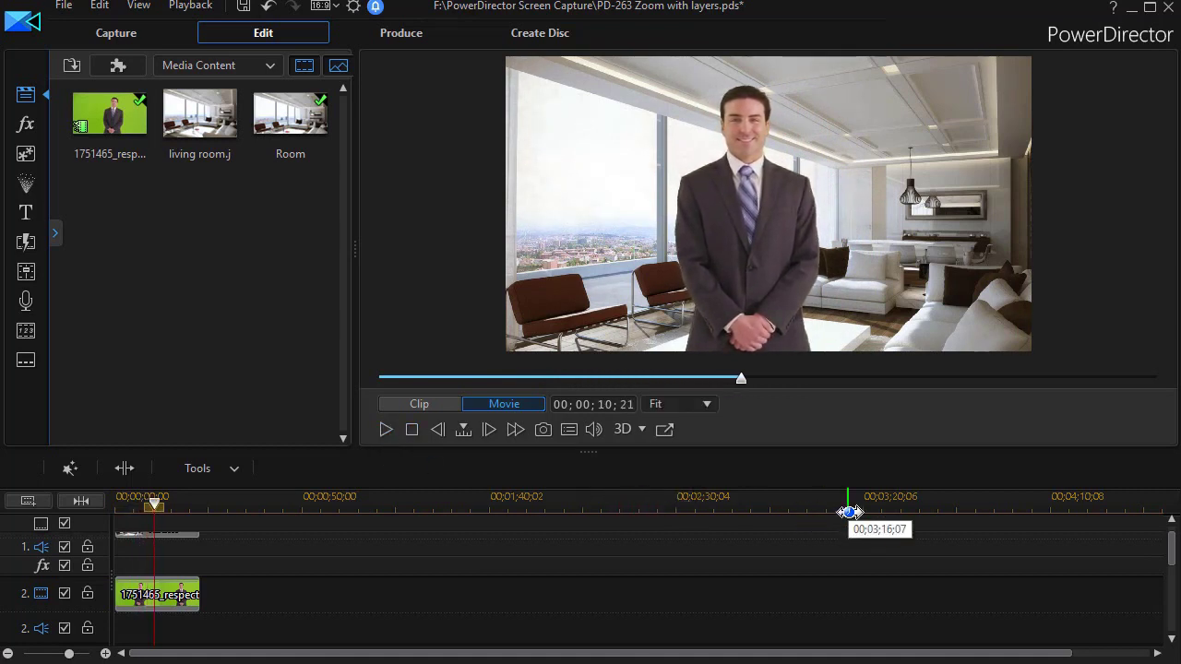
{"action": "scroll", "coordinate": [1171, 554], "scroll_direction": "up", "scroll_amount": 2}
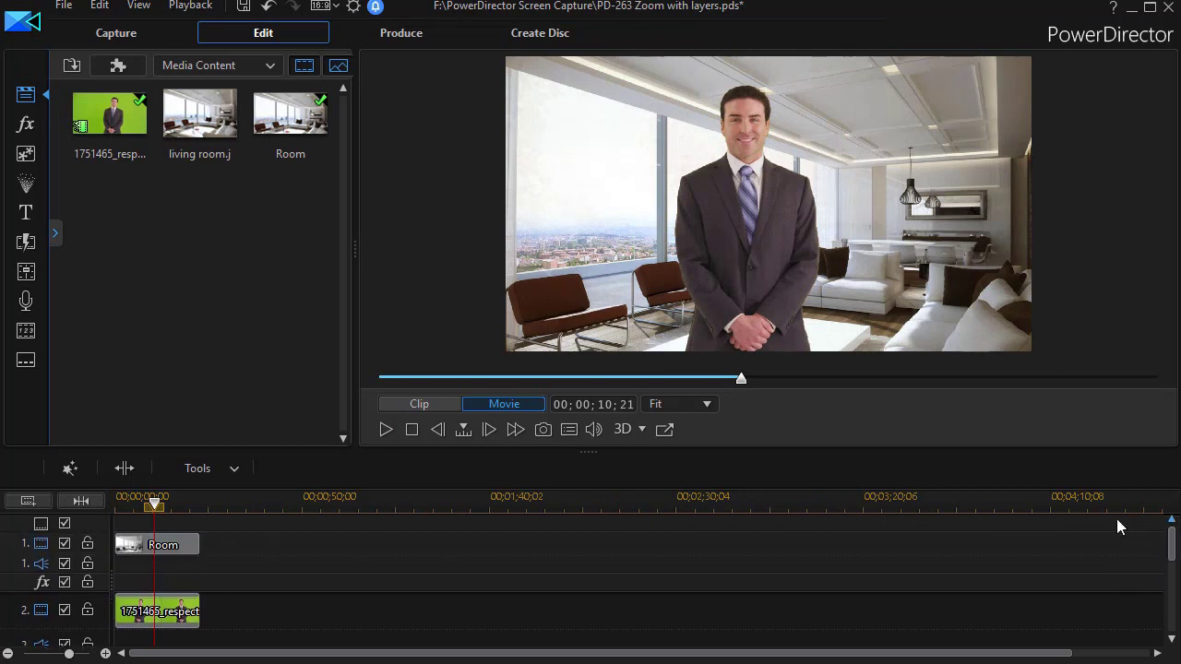
{"action": "left_click", "coordinate": [189, 545]}
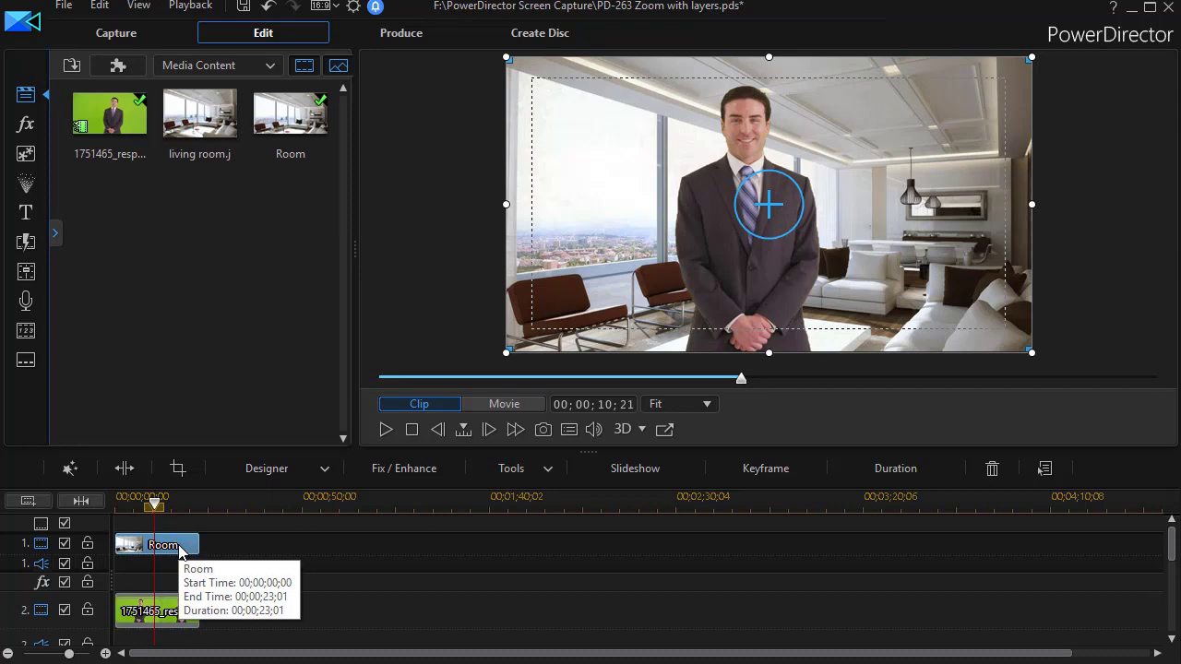
- Add Room position and scale keyframes at 0 s and at 9 s in PiP Designer
{"action": "double_click", "coordinate": [180, 549]}
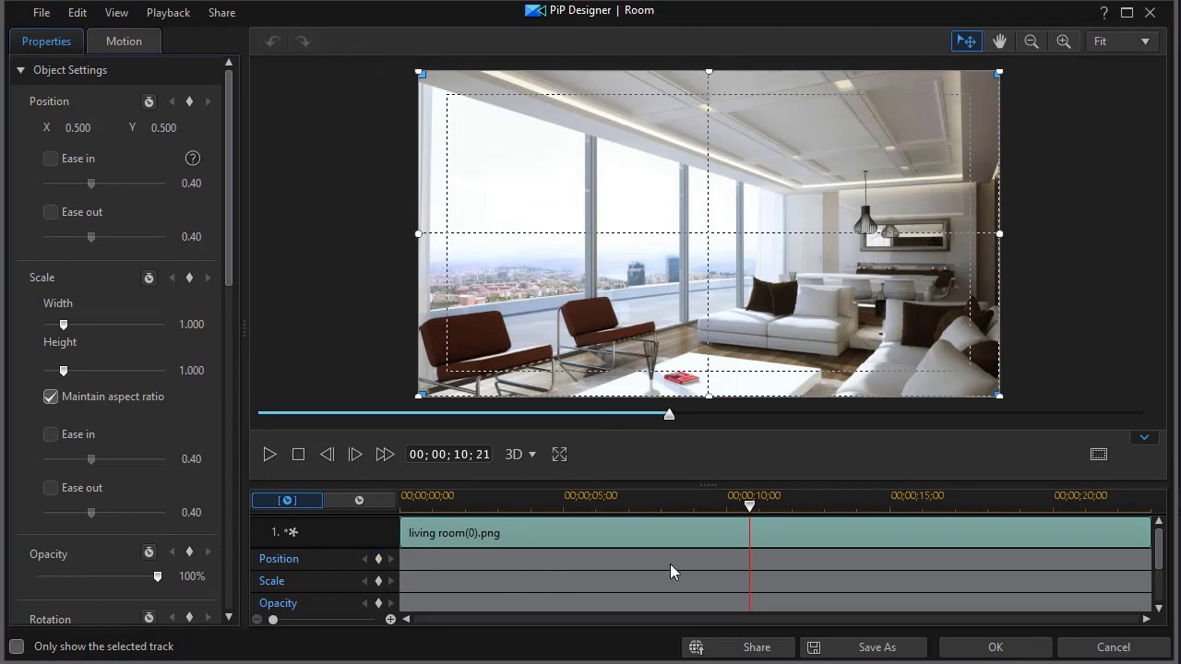
{"action": "left_click", "coordinate": [474, 502]}
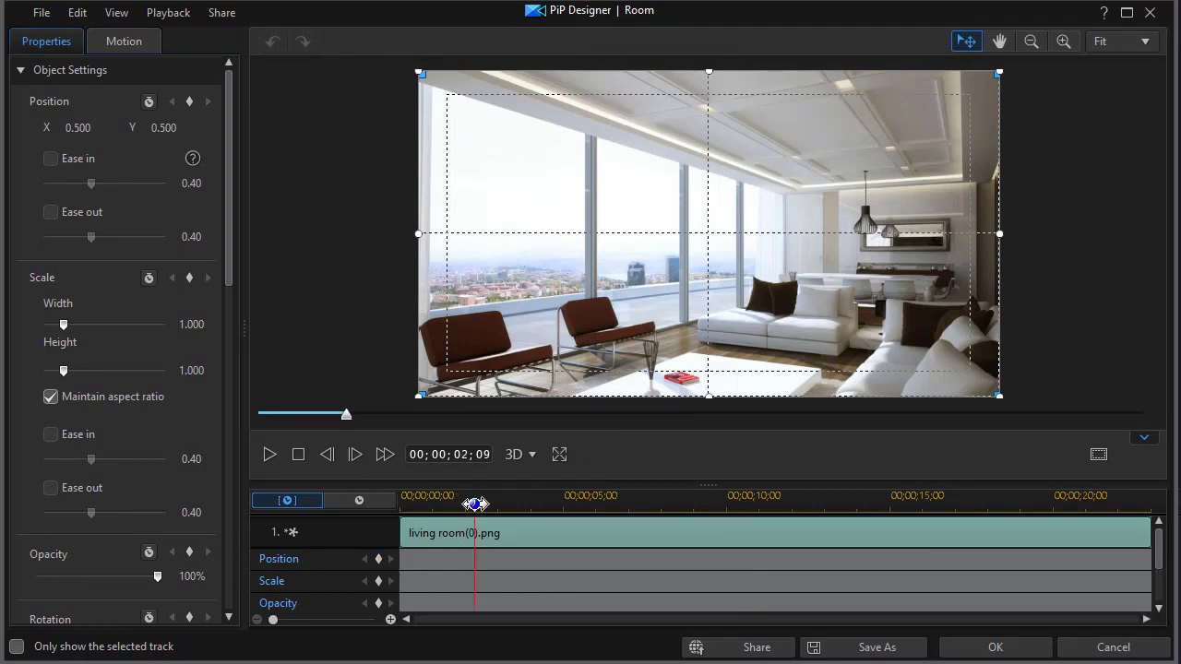
{"action": "left_click_drag", "start_coordinate": [474, 505], "coordinate": [367, 525]}
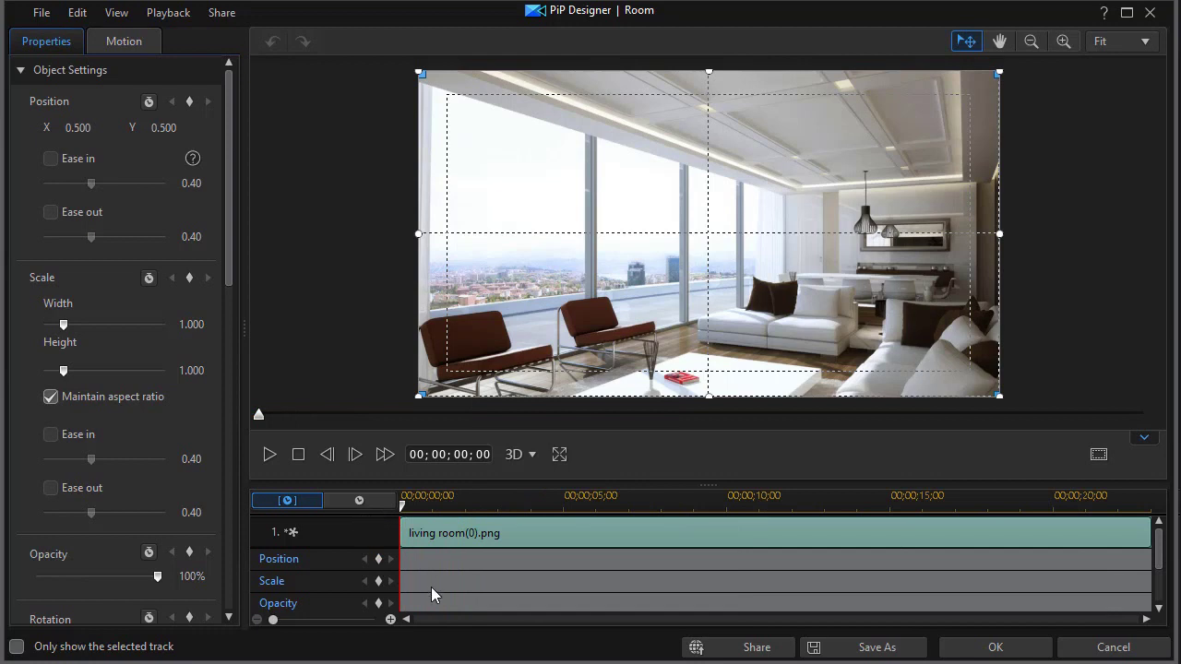
{"action": "left_click", "coordinate": [378, 560]}
{"action": "left_click", "coordinate": [378, 560]}
{"action": "left_click", "coordinate": [378, 581]}
{"action": "left_click_drag", "start_coordinate": [403, 507], "coordinate": [696, 546]}
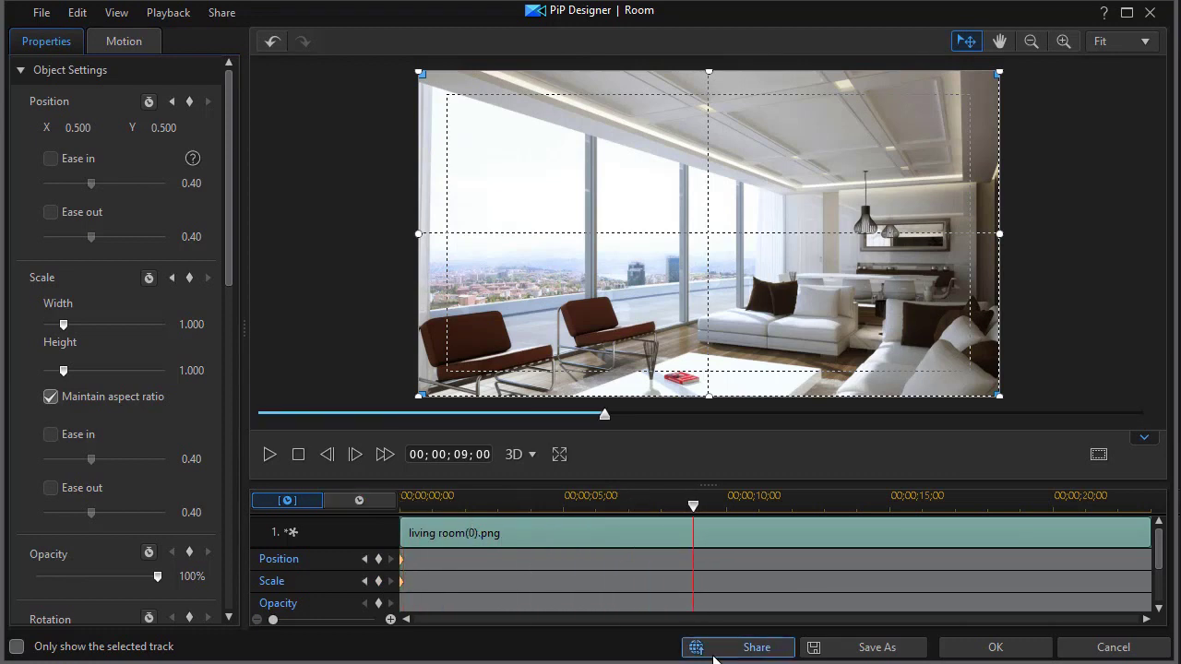
{"action": "left_click", "coordinate": [378, 559]}
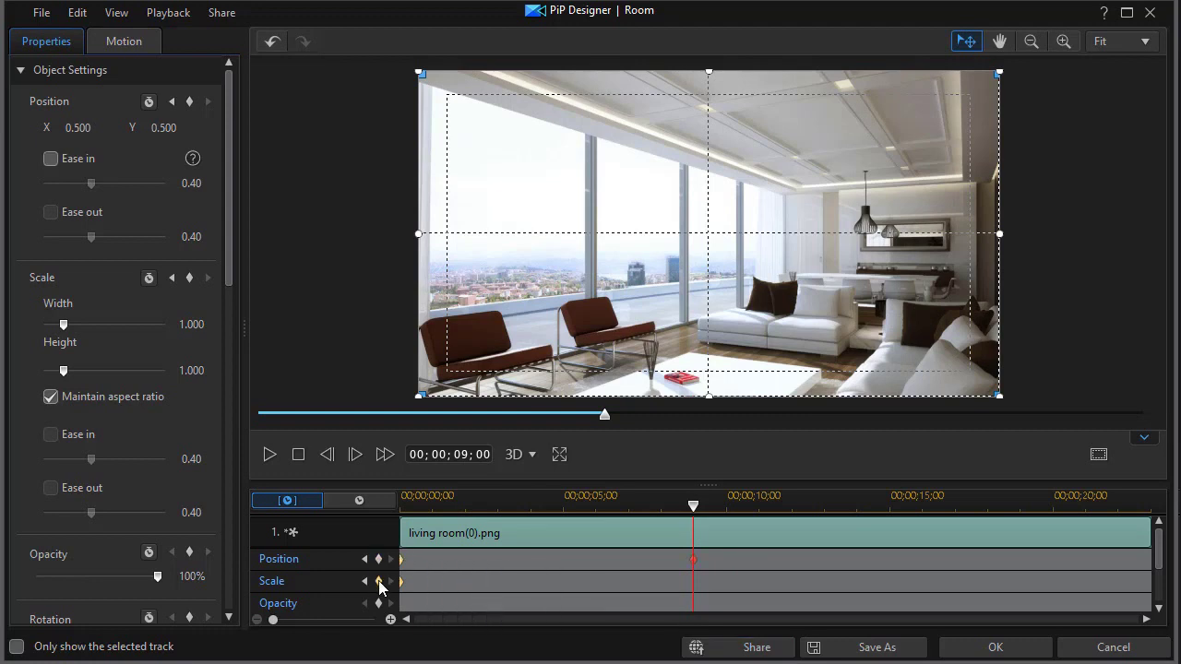
{"action": "left_click", "coordinate": [378, 581]}
- At the 9 s keyframe, enlarge the Room image to 2.185 scale and move it to 0.385/0.605
{"action": "left_click", "coordinate": [1030, 42]}
{"action": "left_click", "coordinate": [1031, 41]}
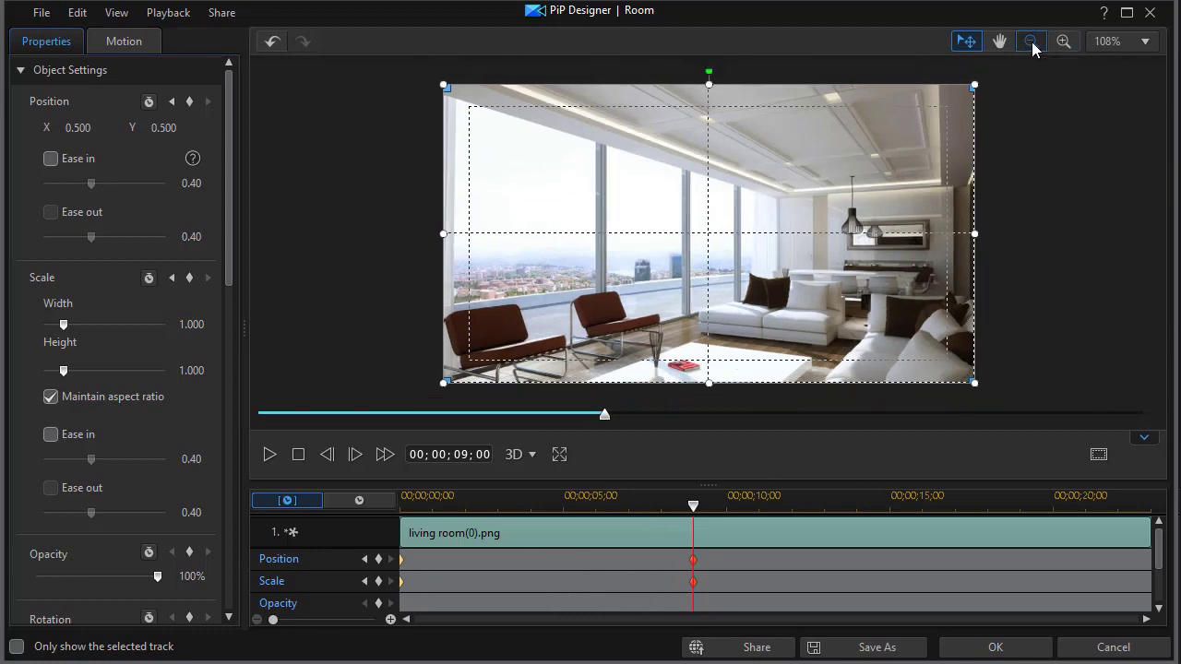
{"action": "left_click", "coordinate": [1030, 42]}
{"action": "left_click", "coordinate": [1030, 42]}
{"action": "left_click", "coordinate": [1030, 42]}
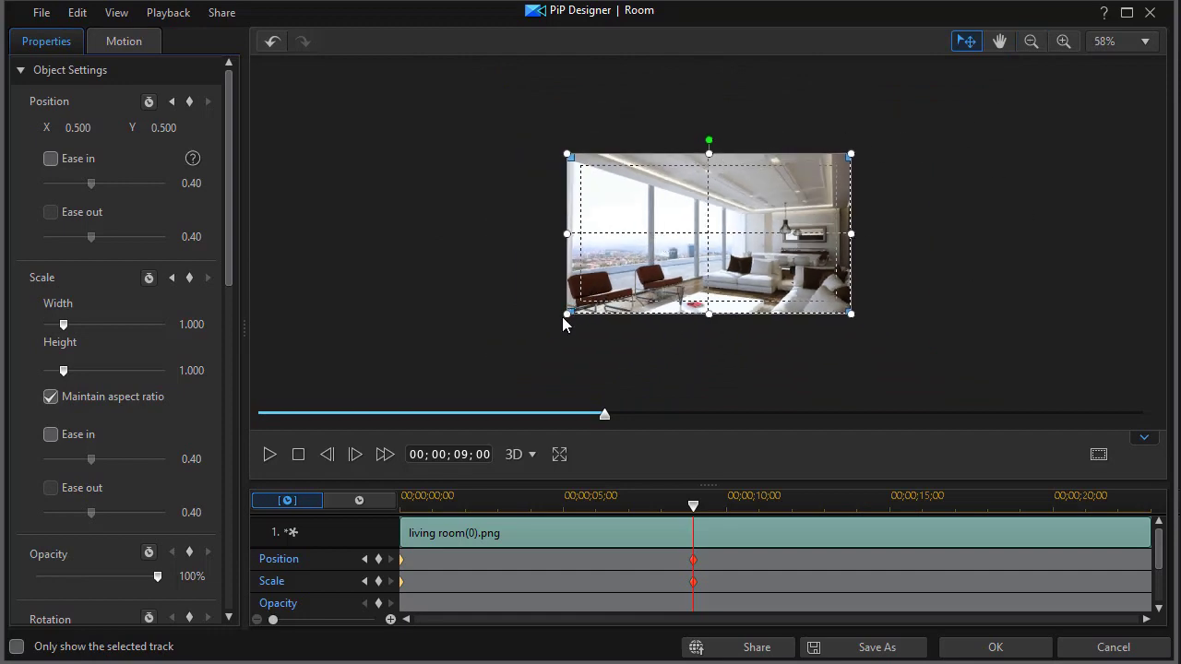
{"action": "left_click_drag", "start_coordinate": [567, 314], "coordinate": [407, 404]}
{"action": "left_click_drag", "start_coordinate": [851, 154], "coordinate": [1027, 70]}
{"action": "left_click_drag", "start_coordinate": [780, 111], "coordinate": [736, 137]}
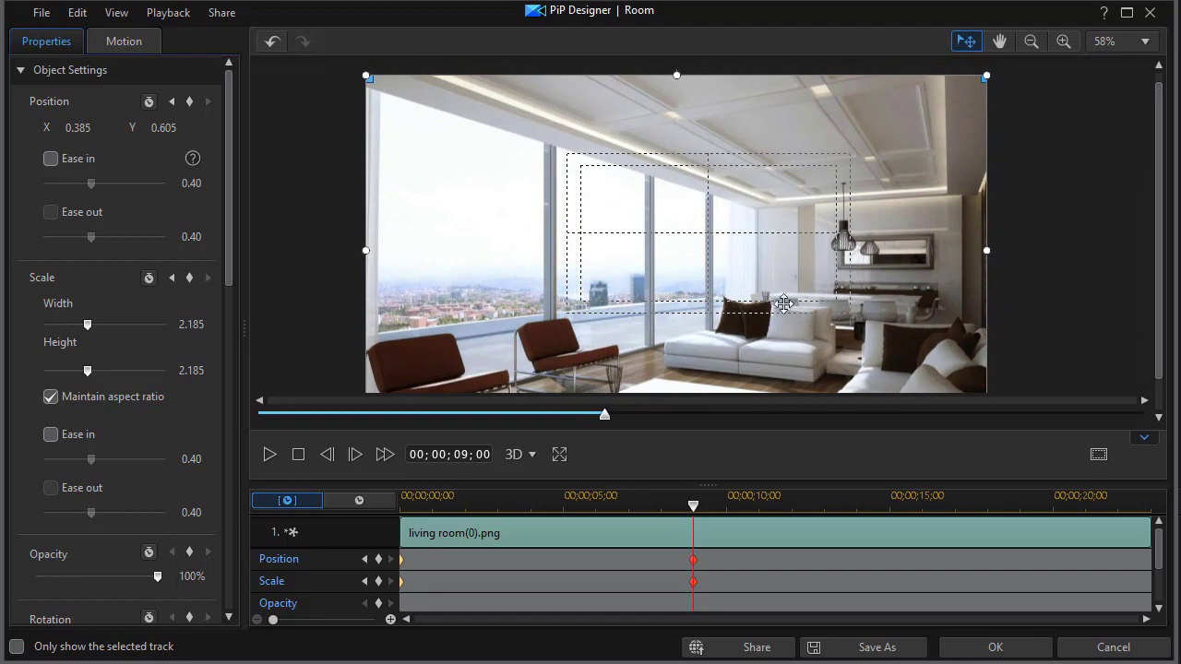
{"action": "left_click", "coordinate": [1010, 651]}
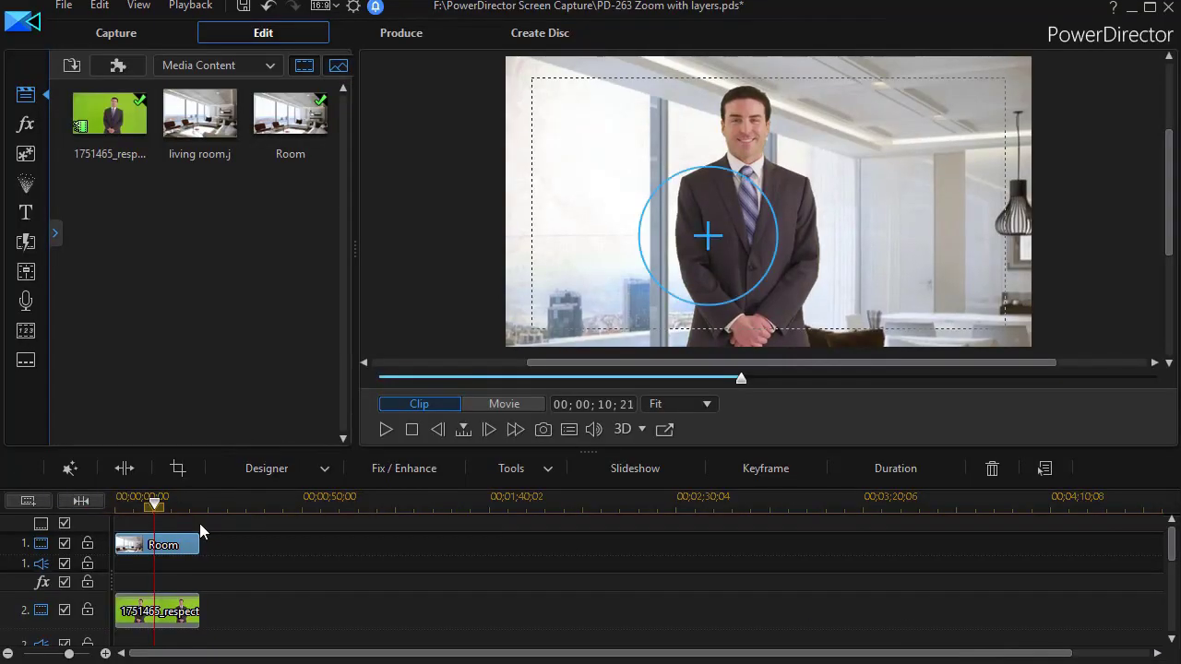
- Replay from the start to watch the room zoom, pause at 13 s, then open the presenter clip's PiP settings
{"action": "left_click", "coordinate": [199, 523]}
{"action": "left_click", "coordinate": [118, 500]}
{"action": "left_click", "coordinate": [157, 544]}
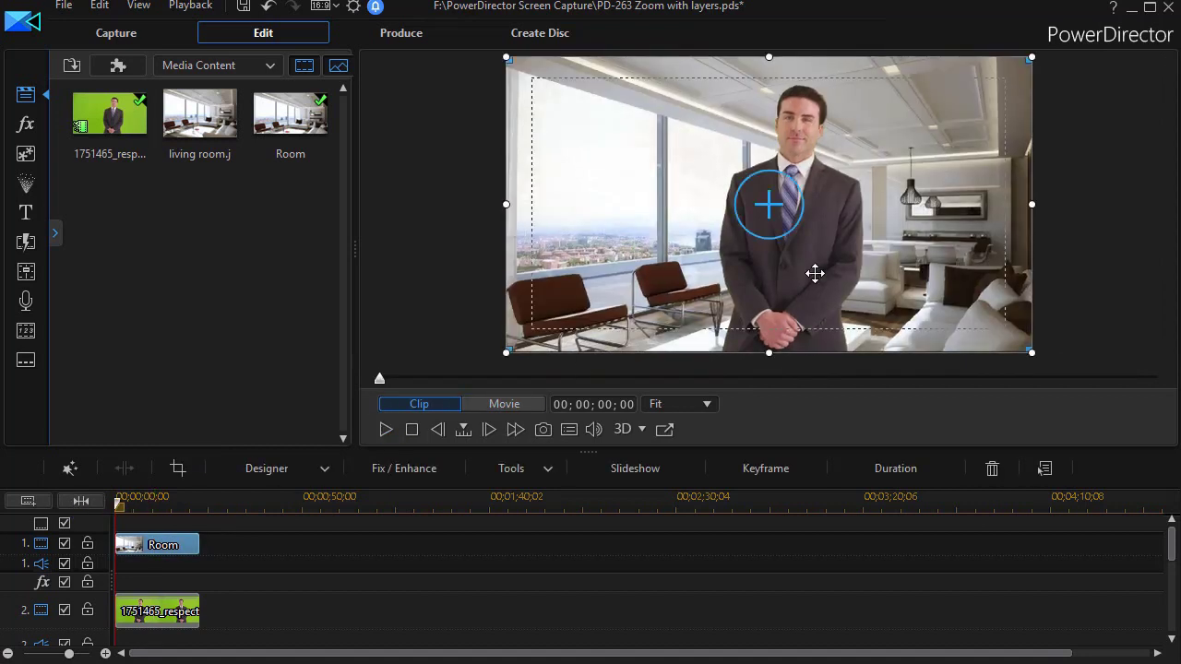
{"action": "left_click", "coordinate": [387, 429]}
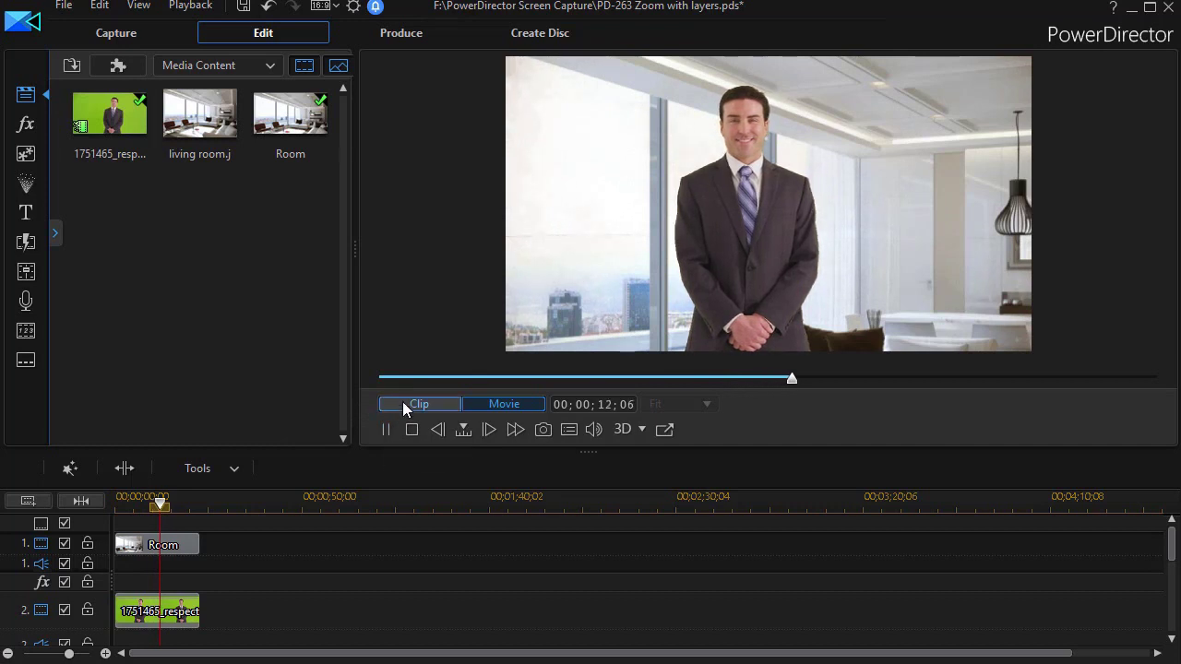
{"action": "left_click", "coordinate": [387, 428]}
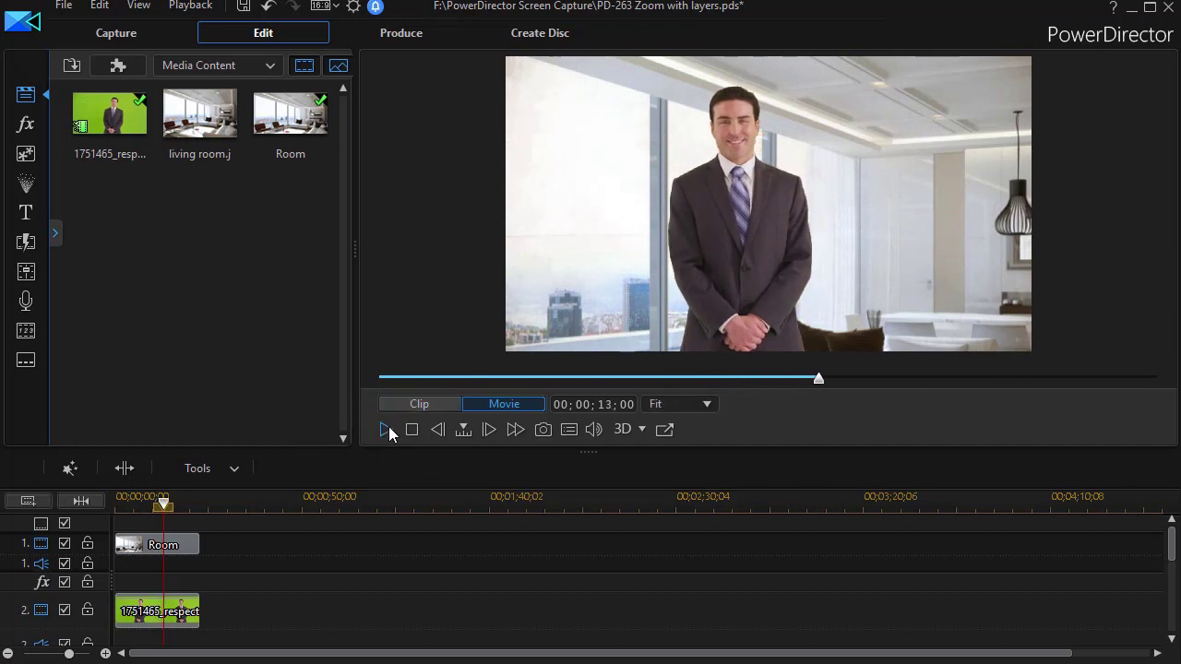
{"action": "left_click", "coordinate": [147, 611]}
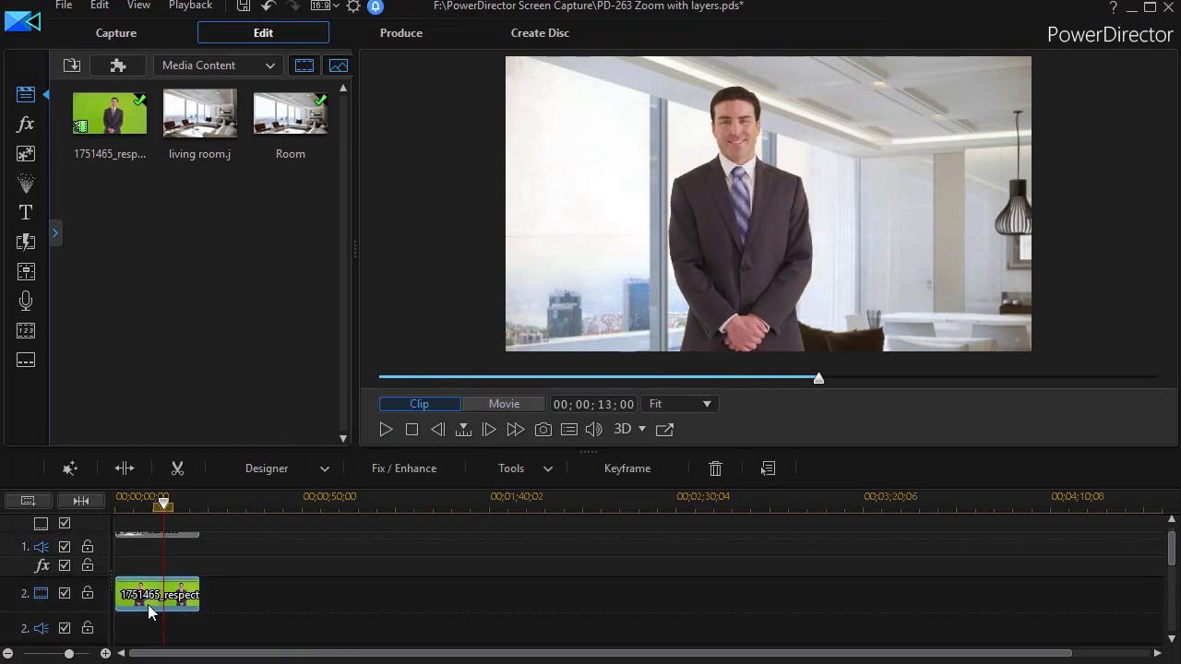
{"action": "double_click", "coordinate": [153, 604]}
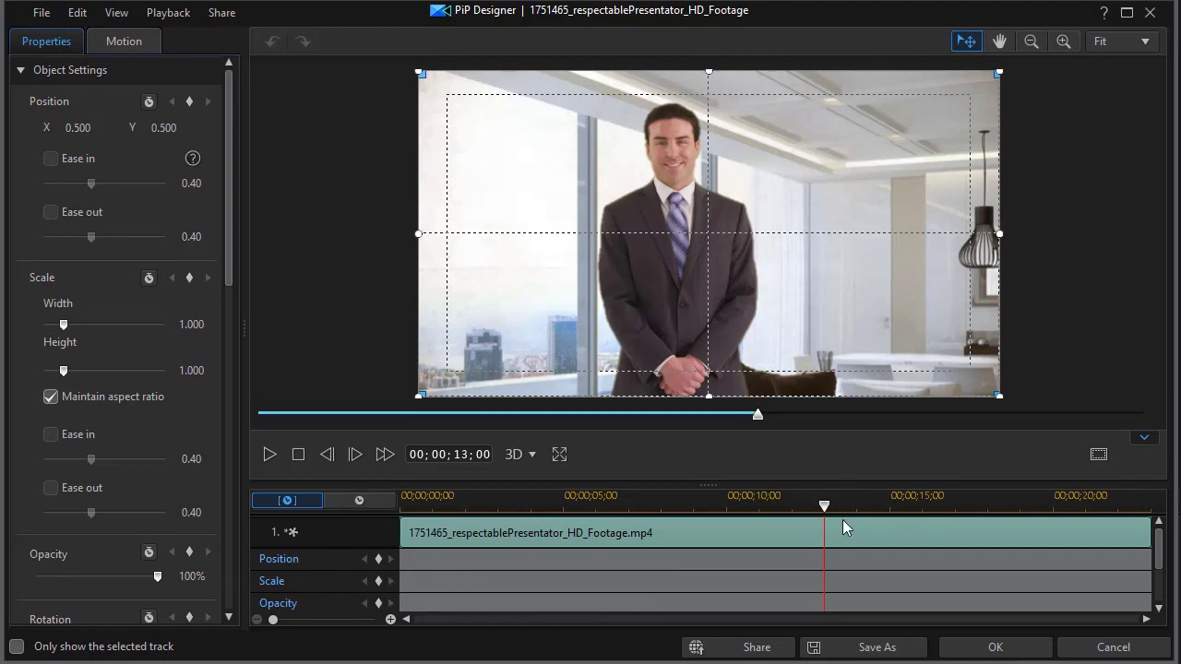
- Add presenter position and scale keyframes at 0 s, then move the playhead to 9 s
{"action": "left_click_drag", "start_coordinate": [824, 510], "coordinate": [377, 554]}
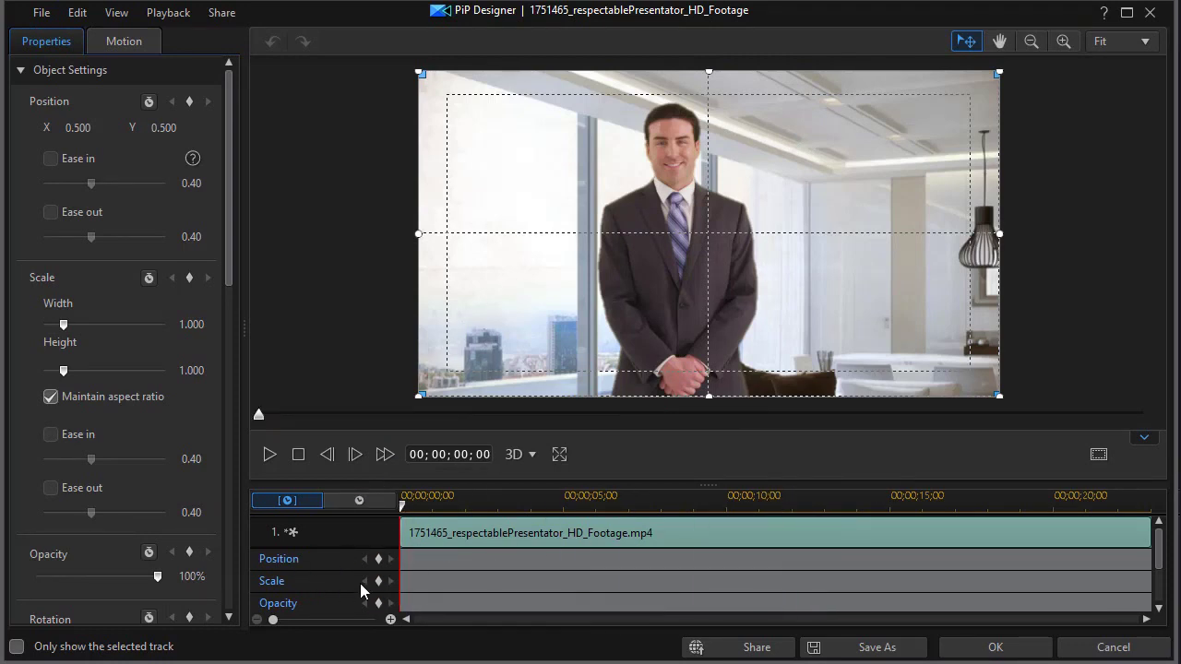
{"action": "left_click", "coordinate": [377, 559]}
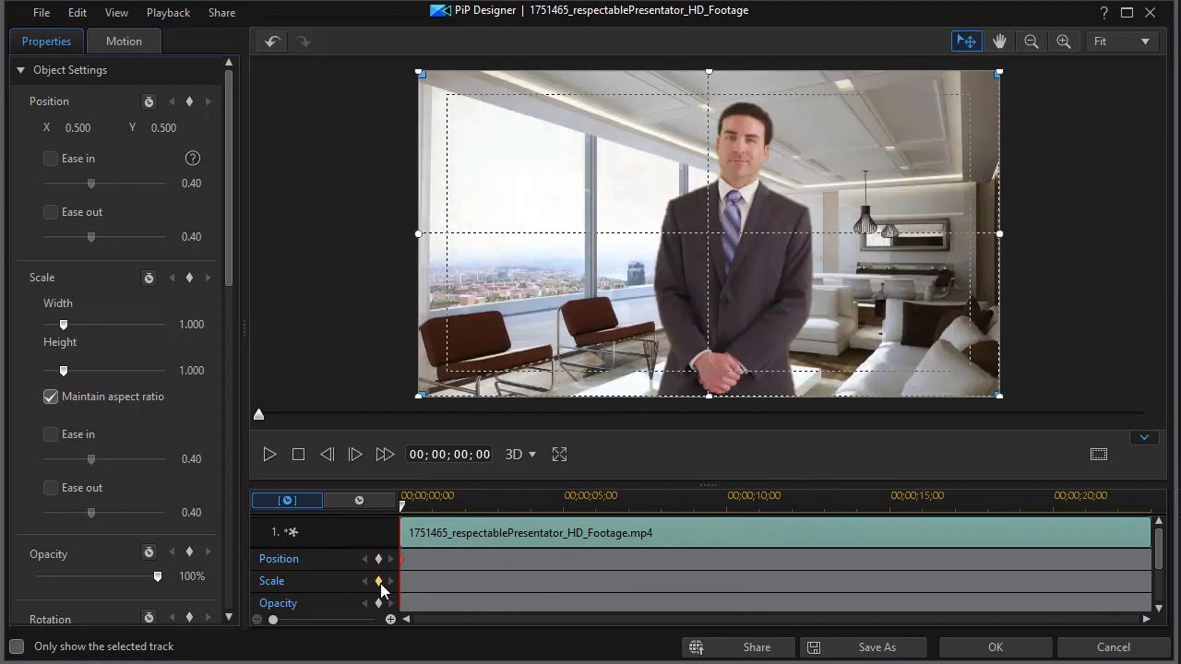
{"action": "left_click", "coordinate": [378, 582]}
{"action": "mouse_move", "coordinate": [403, 507]}
{"action": "left_mouse_down"}
{"action": "mouse_move", "coordinate": [736, 520]}
{"action": "mouse_move", "coordinate": [698, 524]}
{"action": "left_mouse_up"}
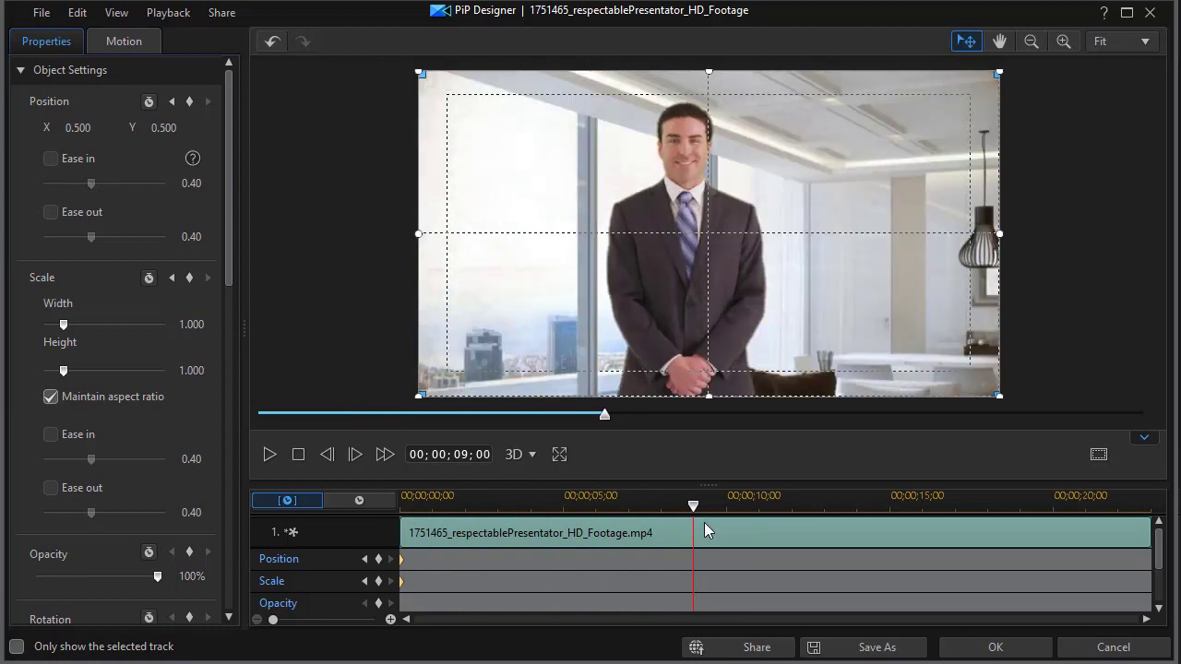
- Scale the presenter to 2.341 and move it down to position 0.589/1.034
{"action": "left_click", "coordinate": [1030, 42]}
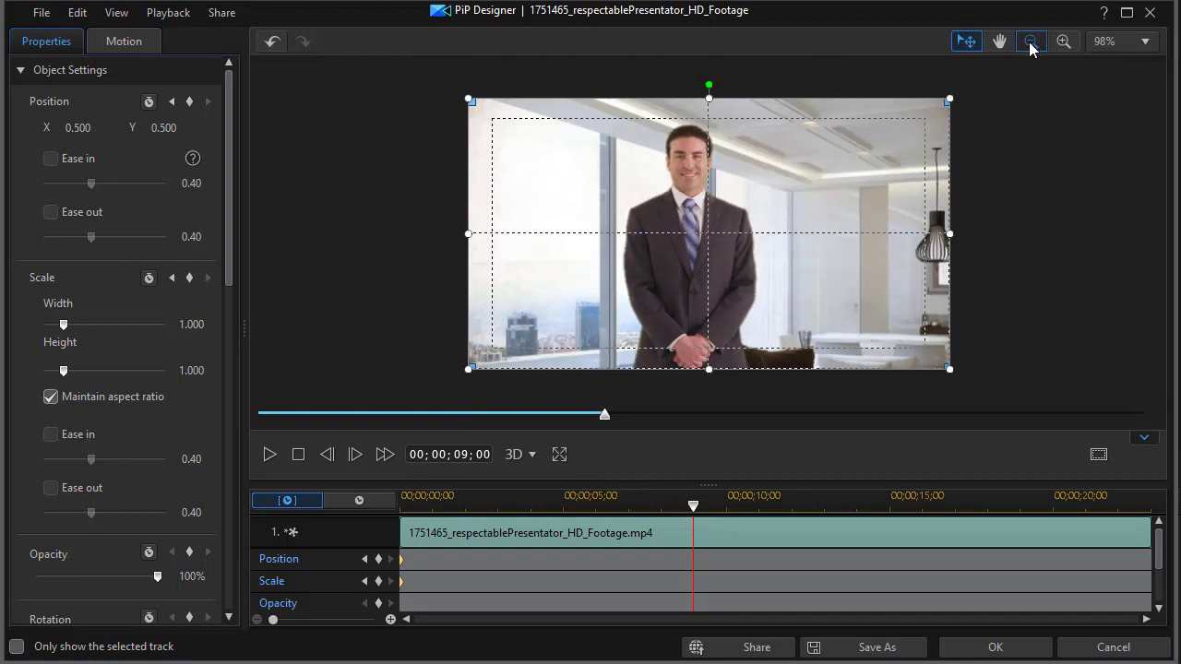
{"action": "left_click", "coordinate": [1031, 43]}
{"action": "left_click", "coordinate": [1030, 42]}
{"action": "left_click", "coordinate": [1031, 42]}
{"action": "left_click", "coordinate": [1030, 43]}
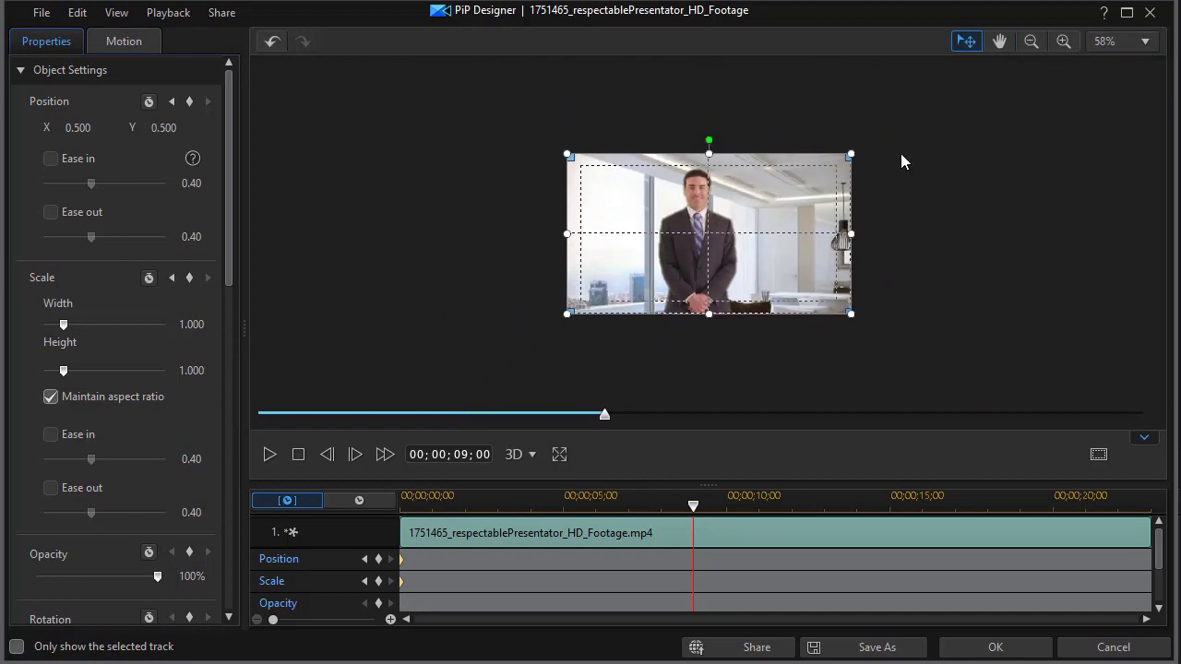
{"action": "left_click_drag", "start_coordinate": [850, 154], "coordinate": [1067, 68]}
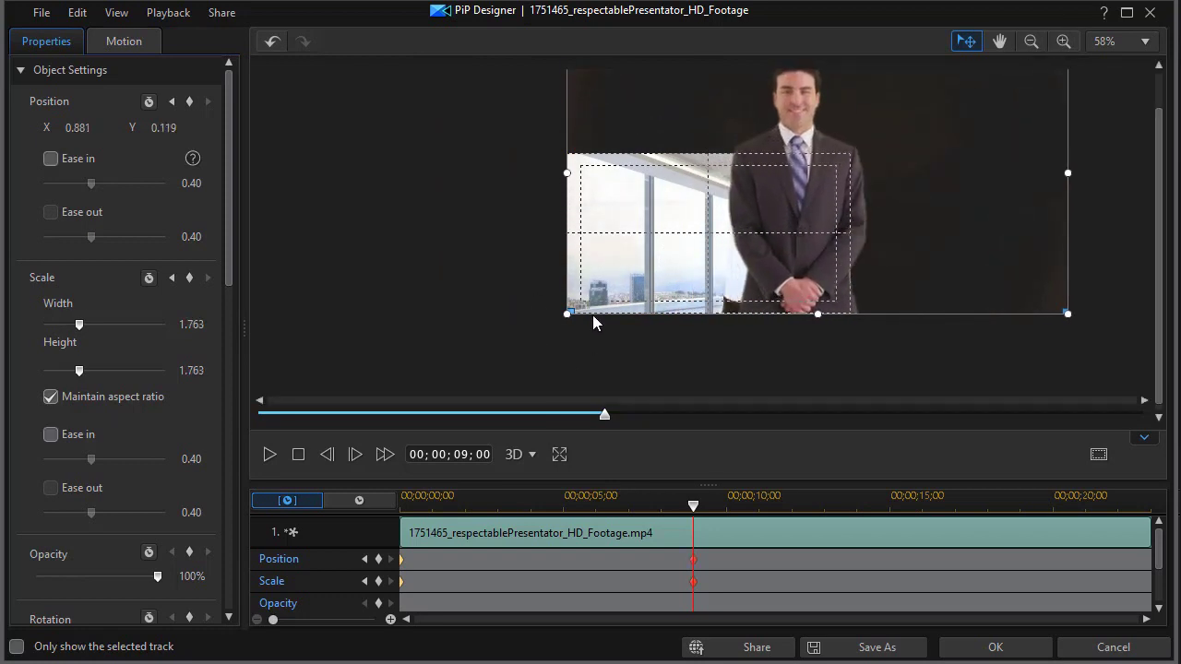
{"action": "left_click_drag", "start_coordinate": [568, 314], "coordinate": [403, 390]}
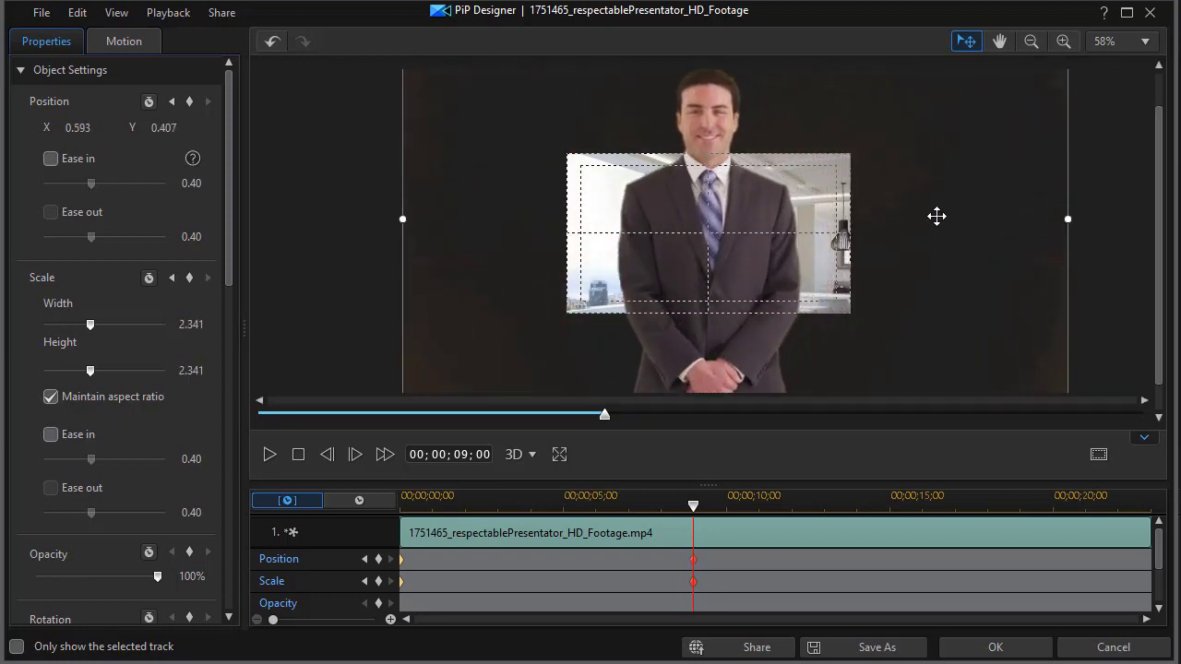
{"action": "left_click_drag", "start_coordinate": [1159, 256], "coordinate": [1158, 191]}
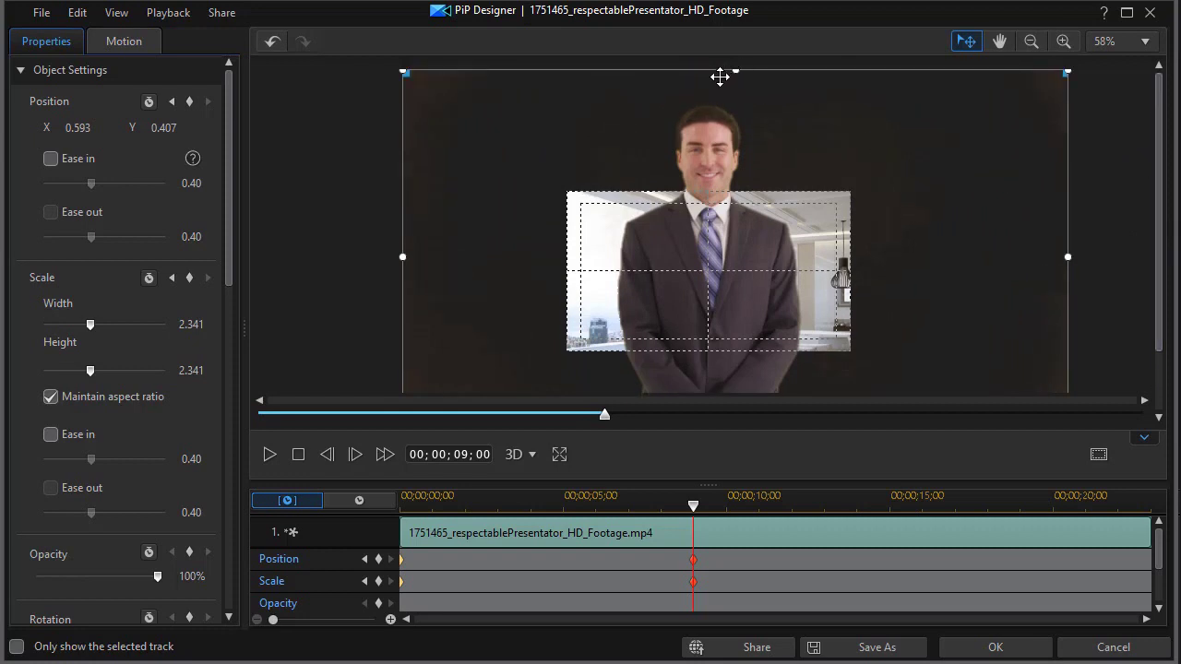
{"action": "left_click_drag", "start_coordinate": [719, 77], "coordinate": [716, 176]}
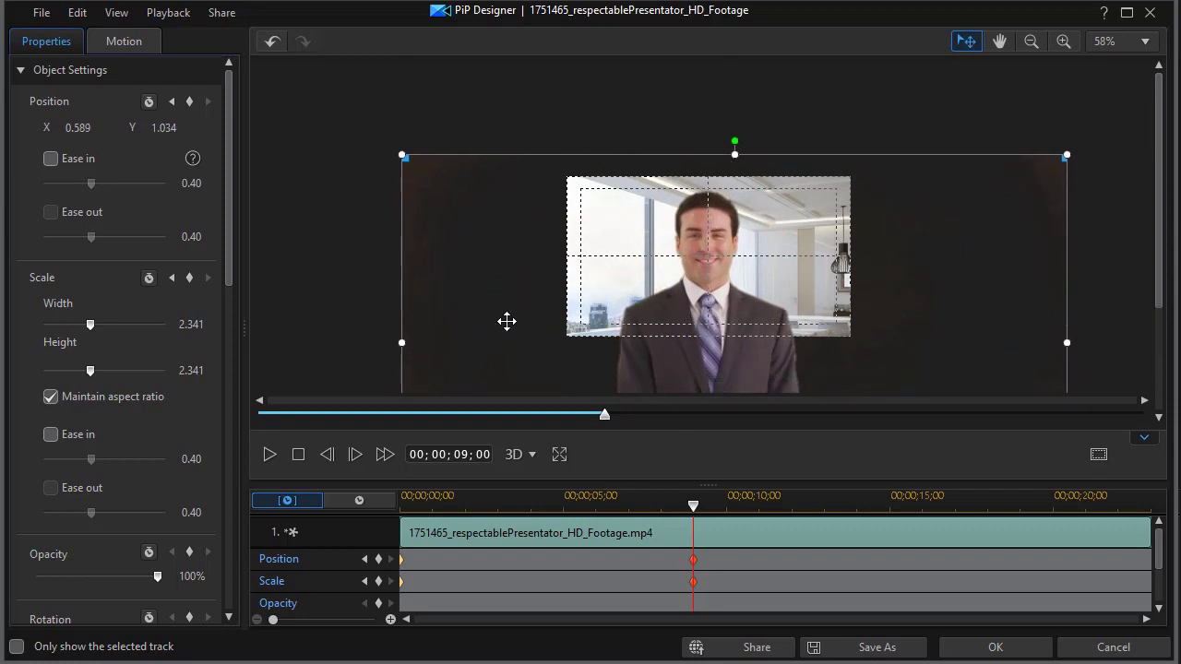
{"action": "left_click", "coordinate": [1003, 650]}
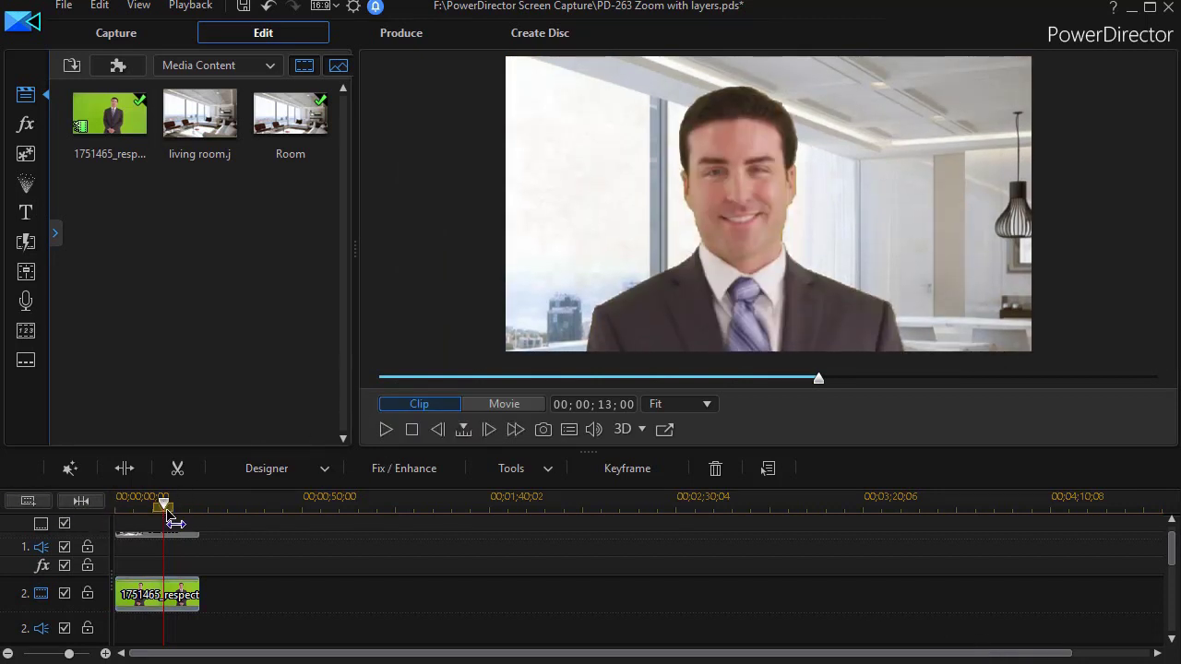
- Play the whole movie from the start in Movie mode, then open the Room clip's PiP settings
{"action": "key", "text": "Home"}
{"action": "left_click", "coordinate": [504, 404]}
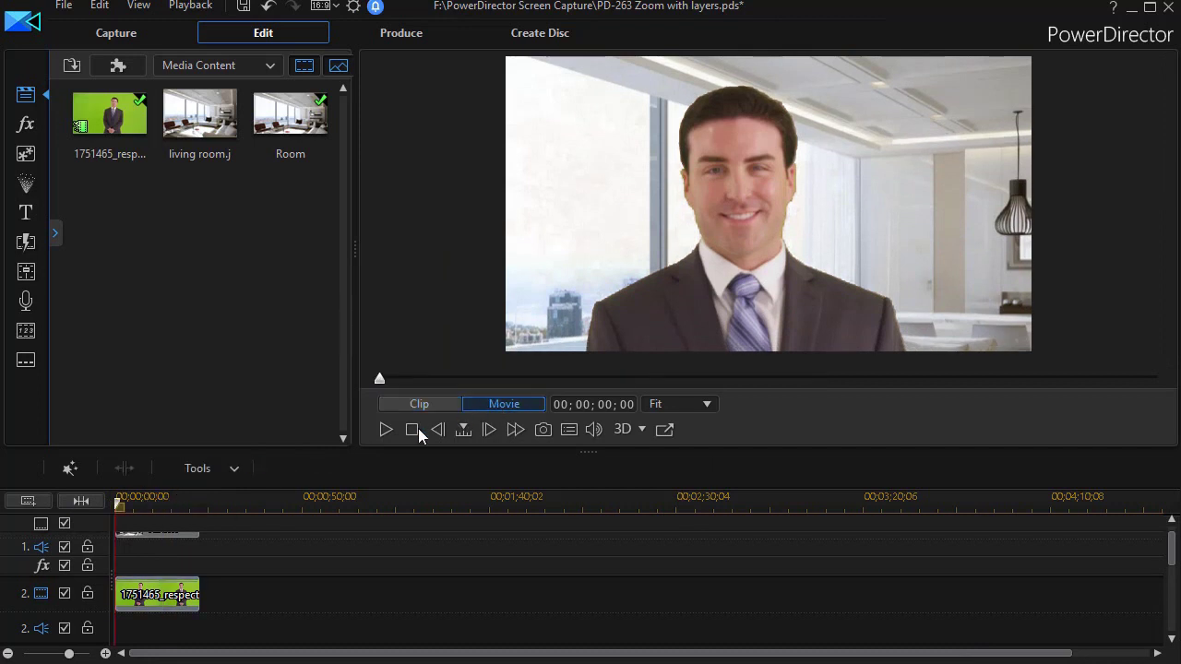
{"action": "left_click", "coordinate": [385, 430]}
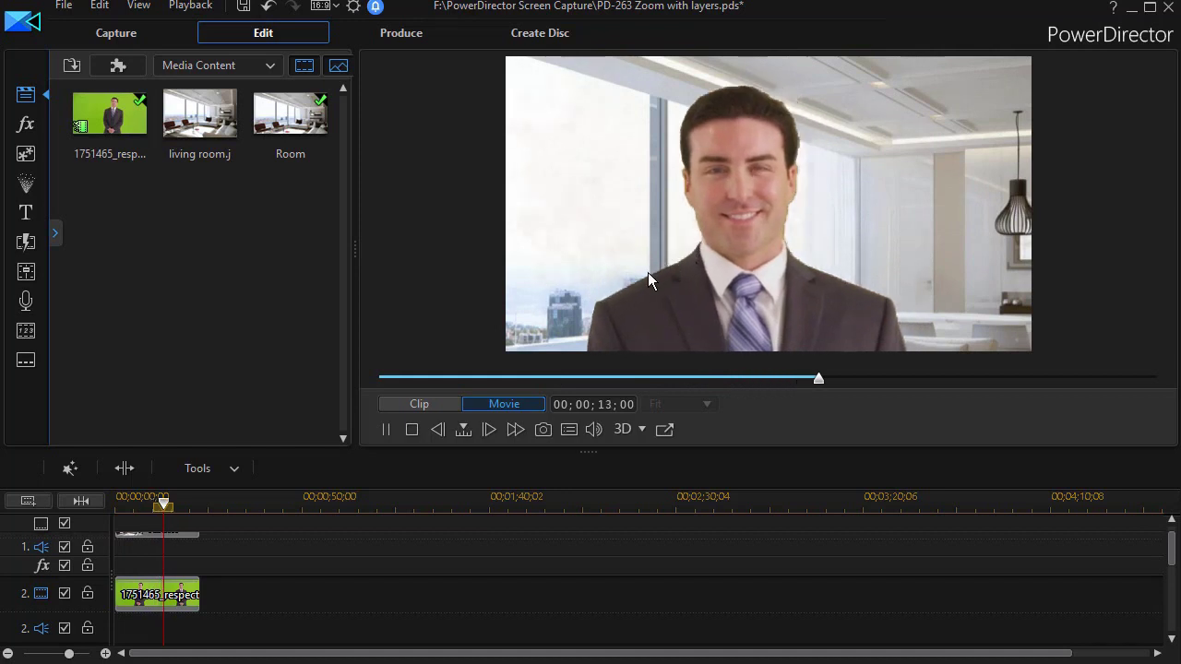
{"action": "left_click", "coordinate": [386, 430]}
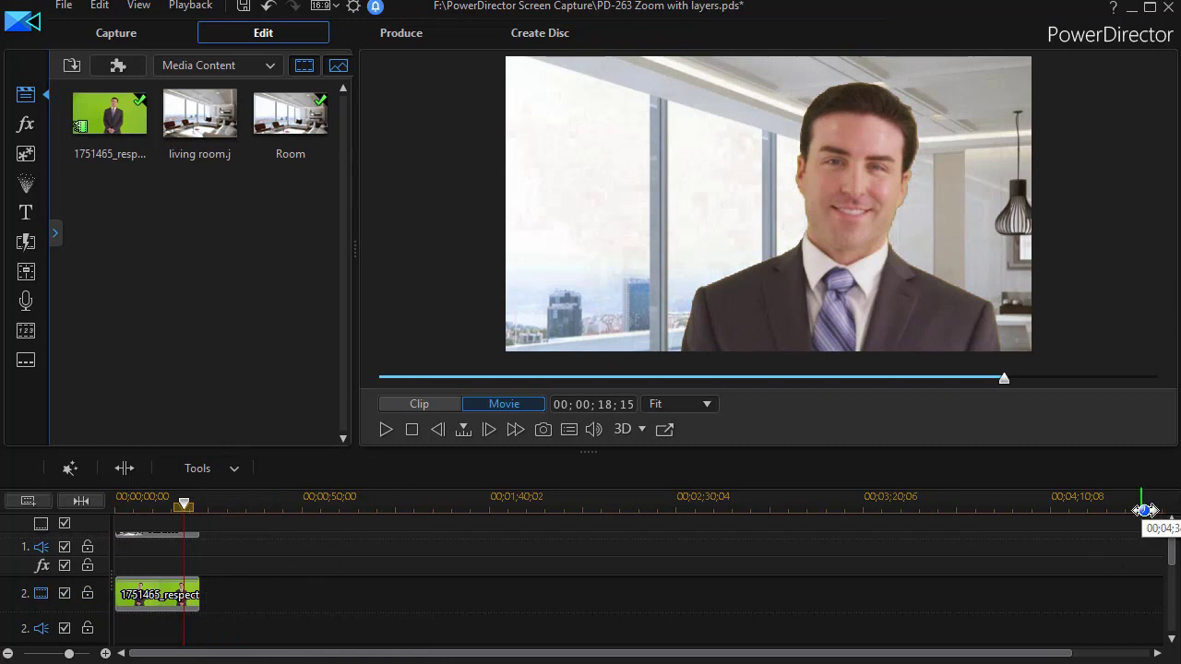
{"action": "left_click_drag", "start_coordinate": [1171, 558], "coordinate": [1168, 517]}
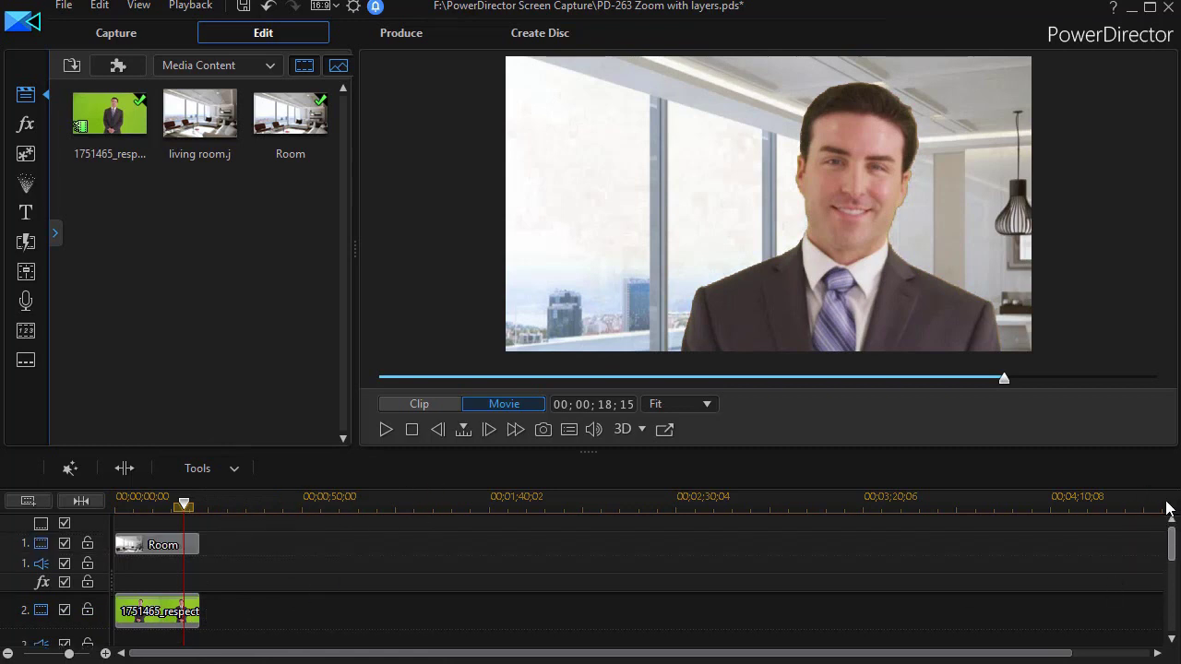
{"action": "left_click", "coordinate": [173, 549]}
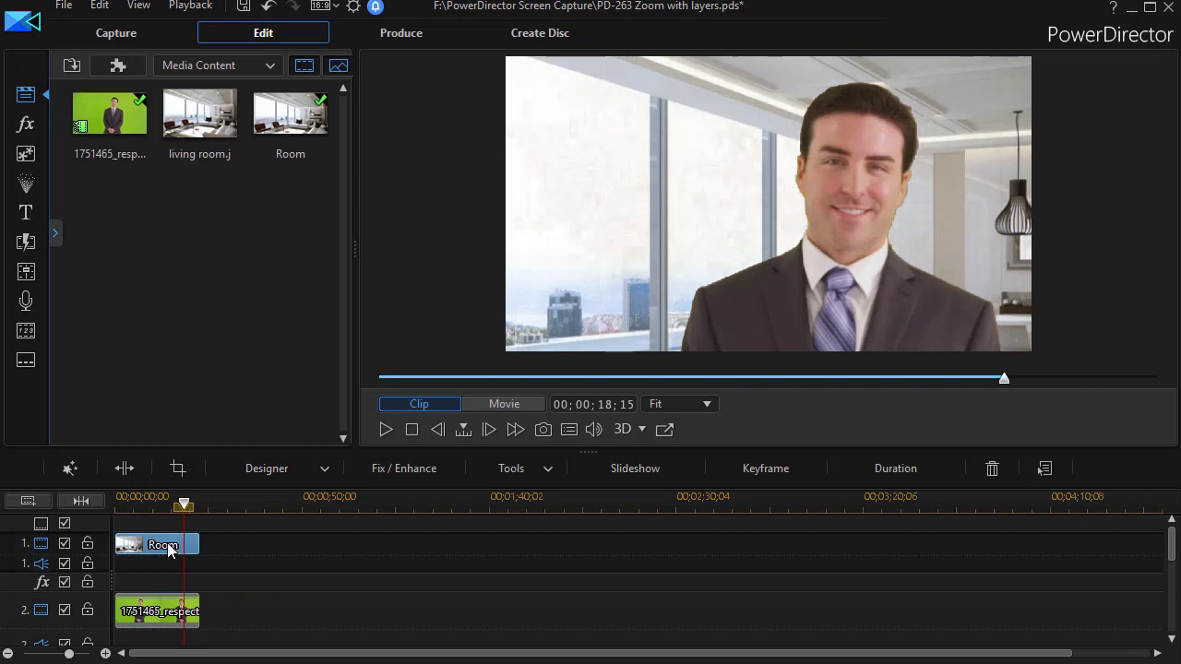
{"action": "double_click", "coordinate": [167, 544]}
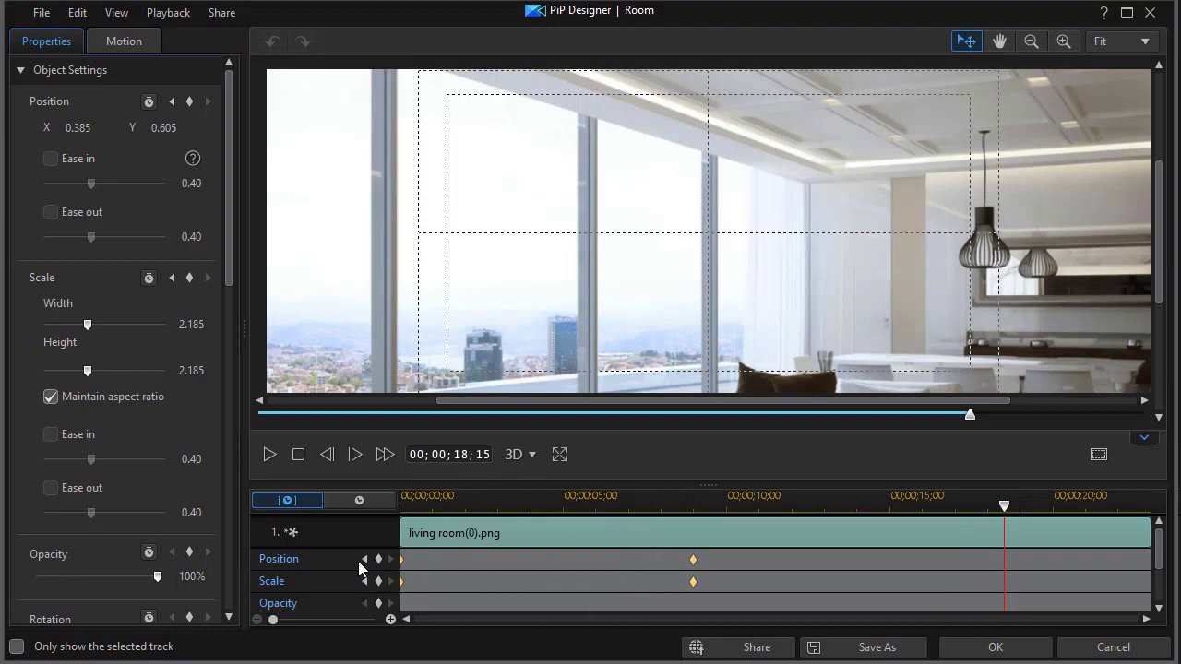
- Change the Room's Scale Width at the 09;00 keyframe from 2.185 to 2.000
{"action": "left_click", "coordinate": [365, 560]}
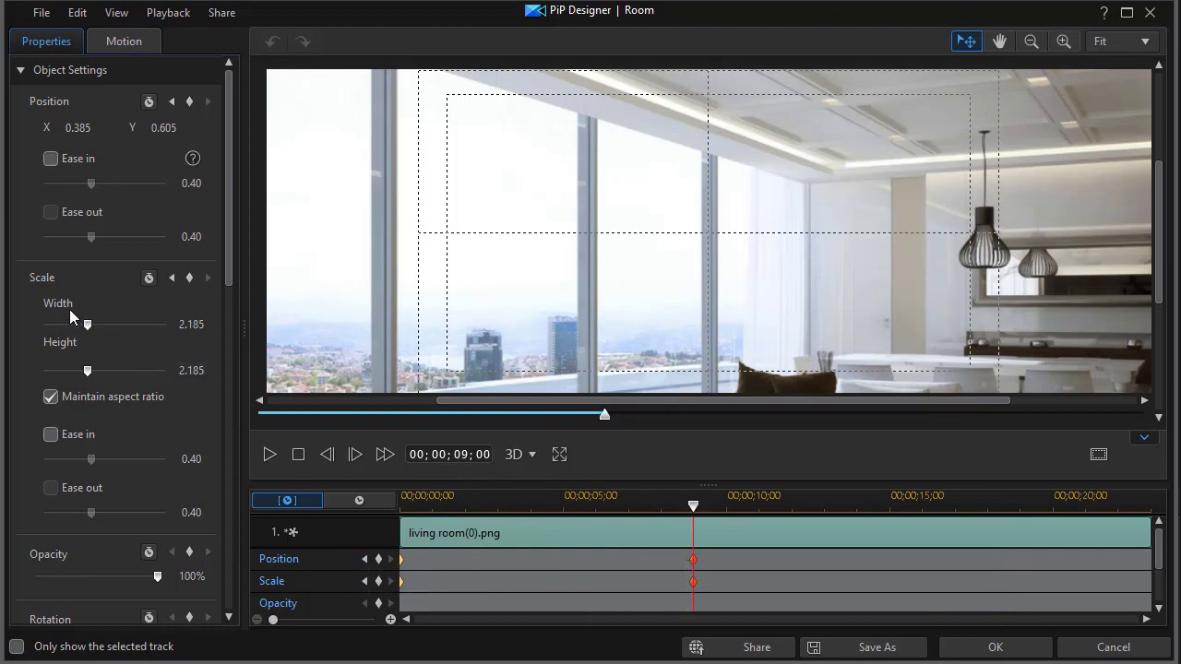
{"action": "double_click", "coordinate": [196, 324]}
{"action": "key", "text": "BackSpace"}
{"action": "double_click", "coordinate": [193, 370]}
{"action": "left_click_drag", "start_coordinate": [246, 330], "coordinate": [295, 329]}
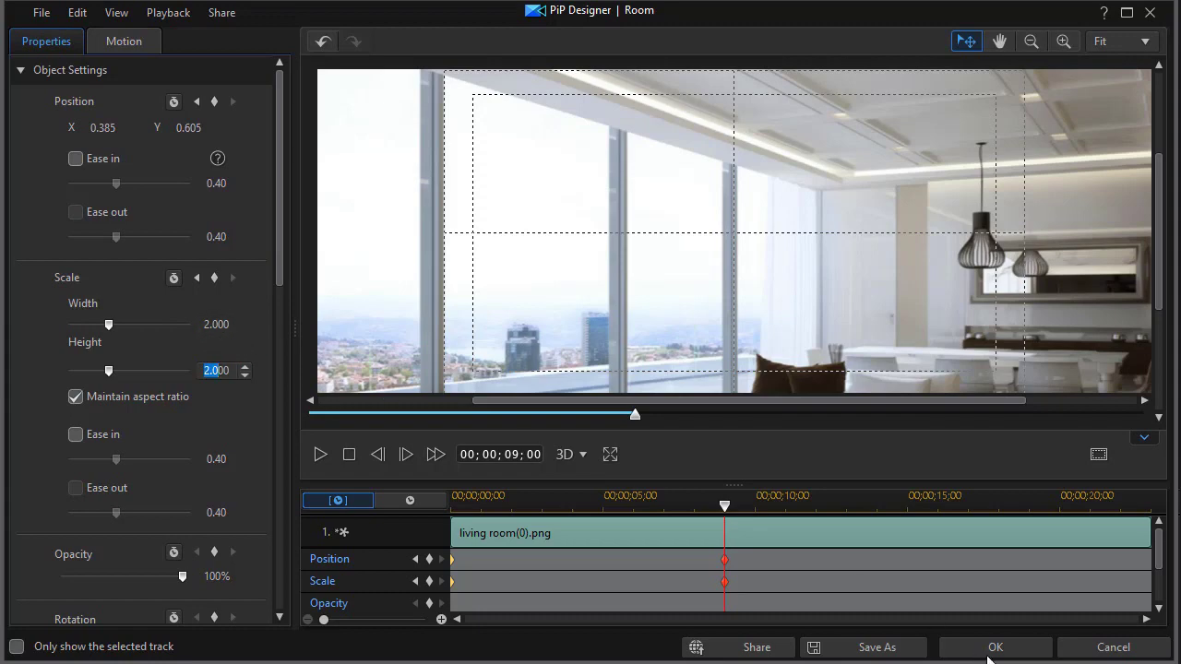
{"action": "left_click", "coordinate": [1021, 654]}
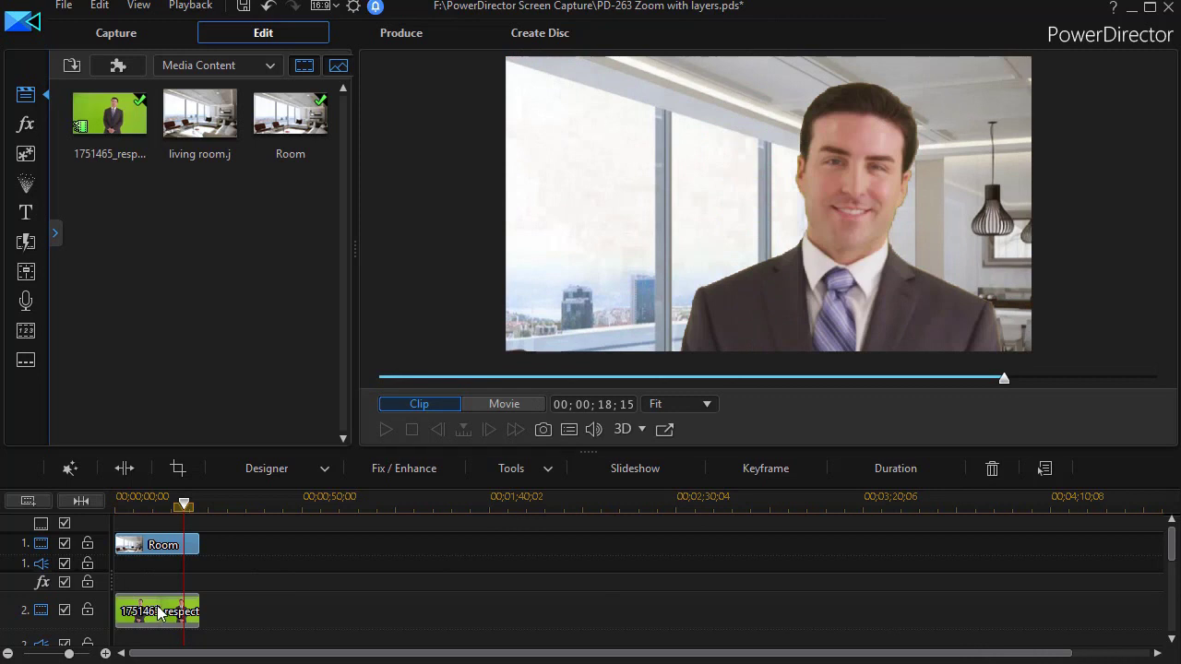
- Reduce the presenter's Scale Width at the 09;00 keyframe from 2.341 to 2.000
{"action": "left_click", "coordinate": [159, 614]}
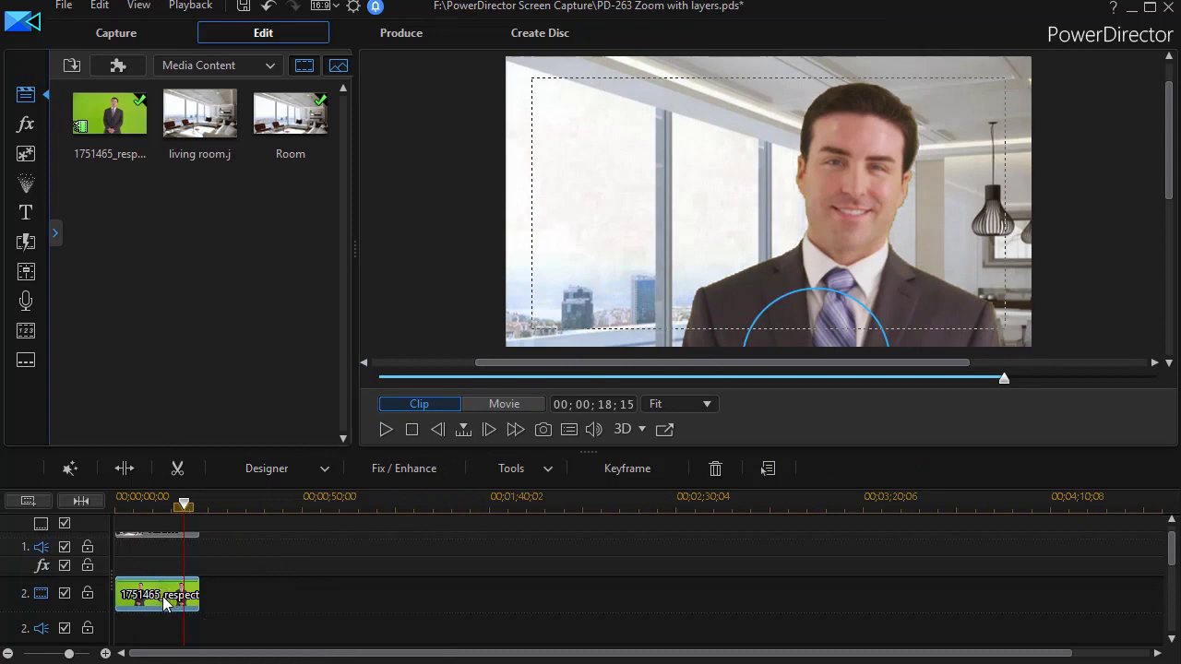
{"action": "double_click", "coordinate": [166, 601]}
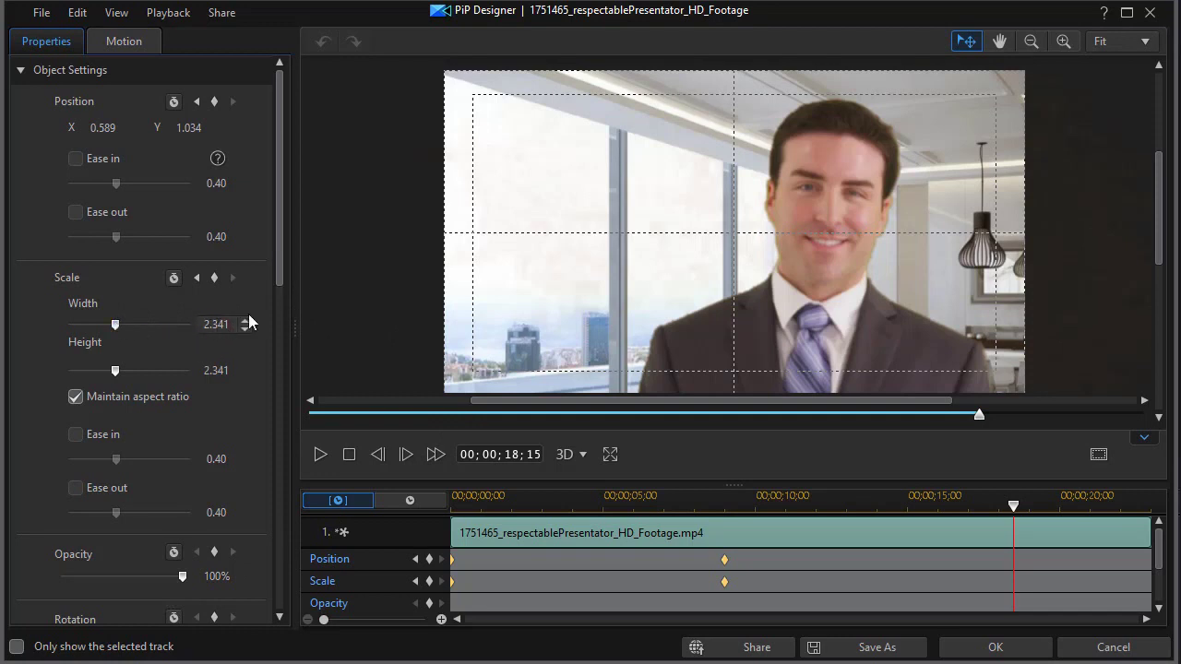
{"action": "left_click", "coordinate": [415, 559]}
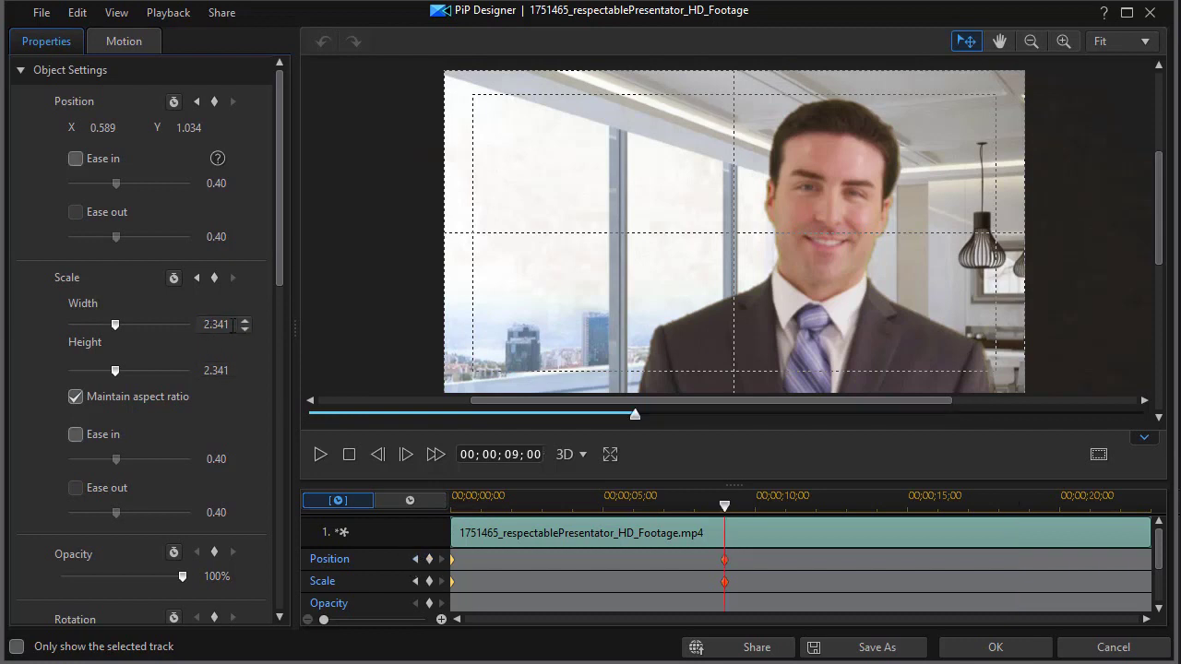
{"action": "left_click_drag", "start_coordinate": [228, 324], "coordinate": [213, 324]}
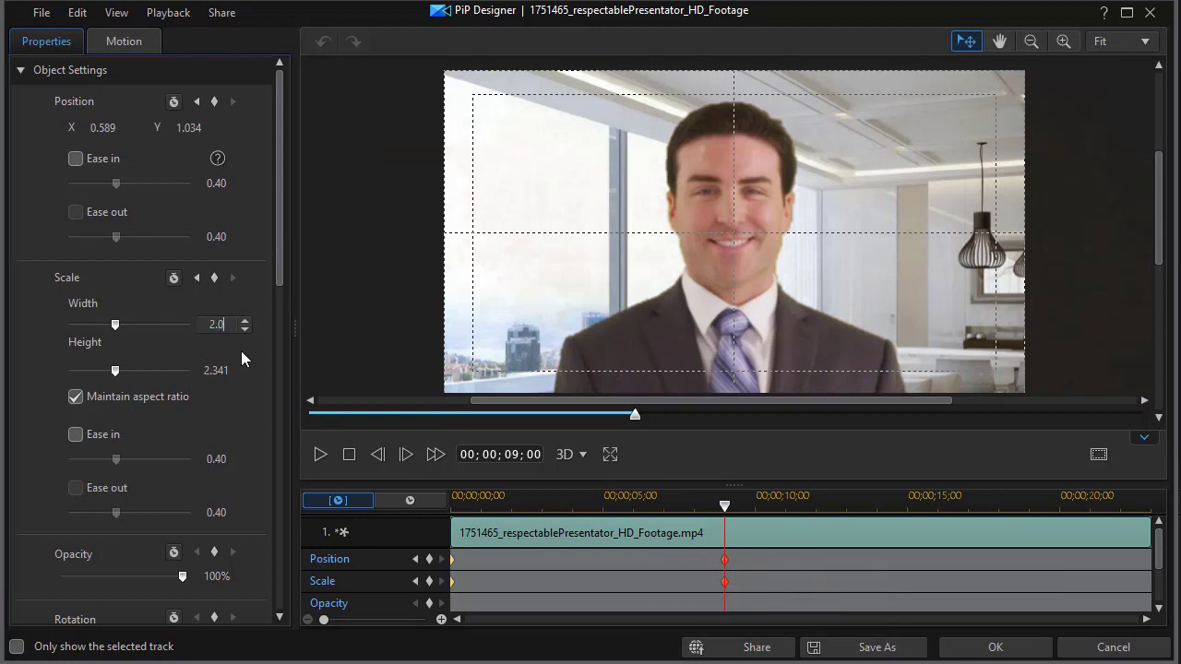
{"action": "key", "text": "Tab"}
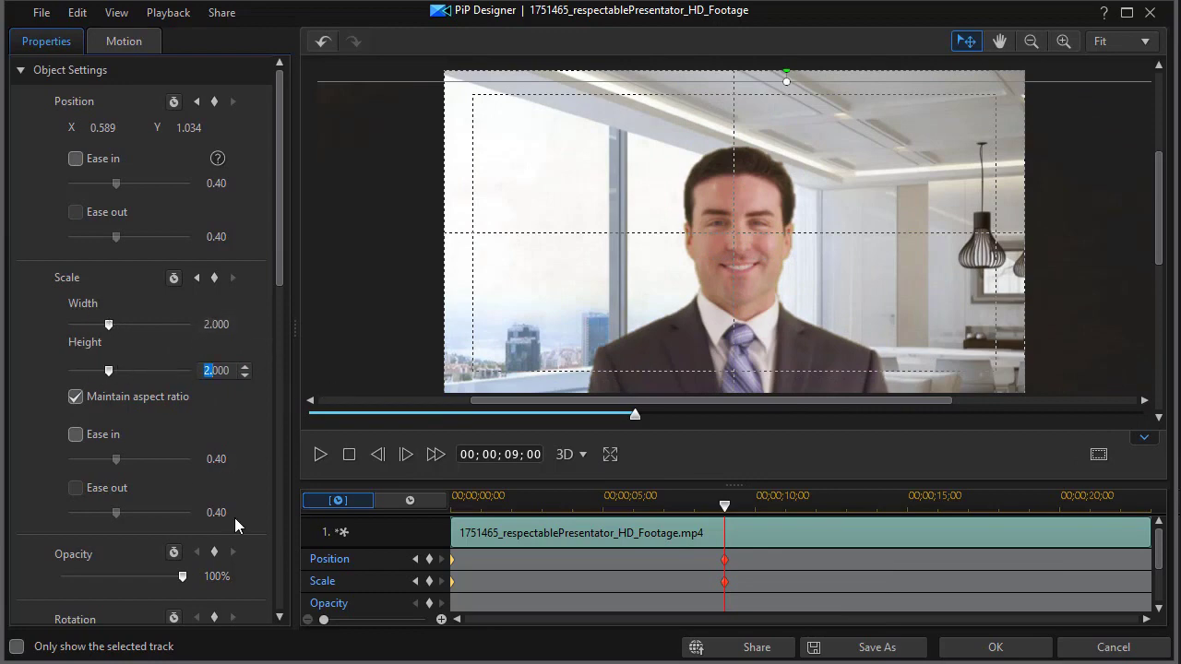
{"action": "left_click", "coordinate": [1005, 650]}
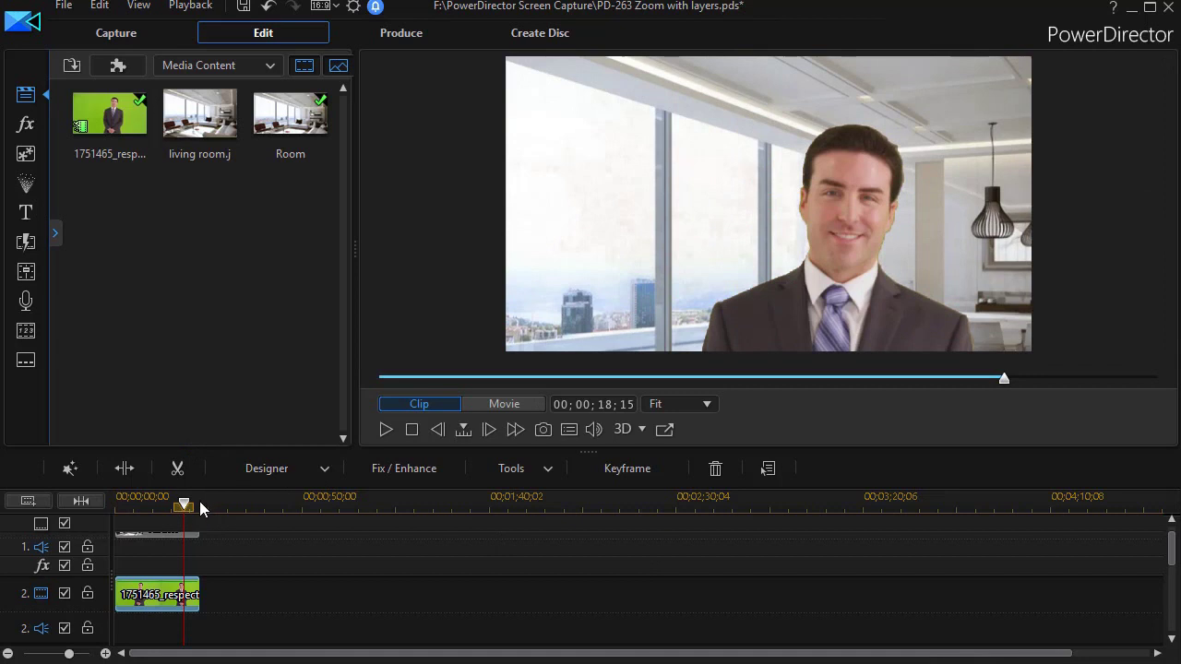
- Rewind to the timeline start and play the full movie in Movie mode
{"action": "left_click_drag", "start_coordinate": [184, 501], "coordinate": [83, 503]}
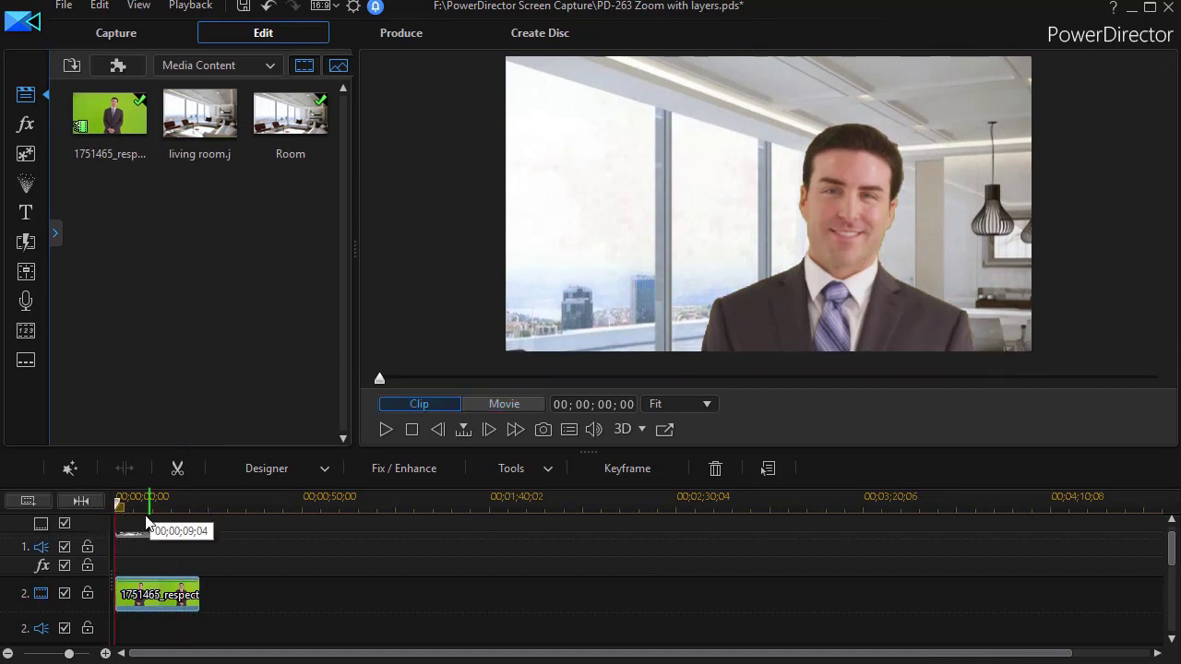
{"action": "left_click", "coordinate": [485, 406]}
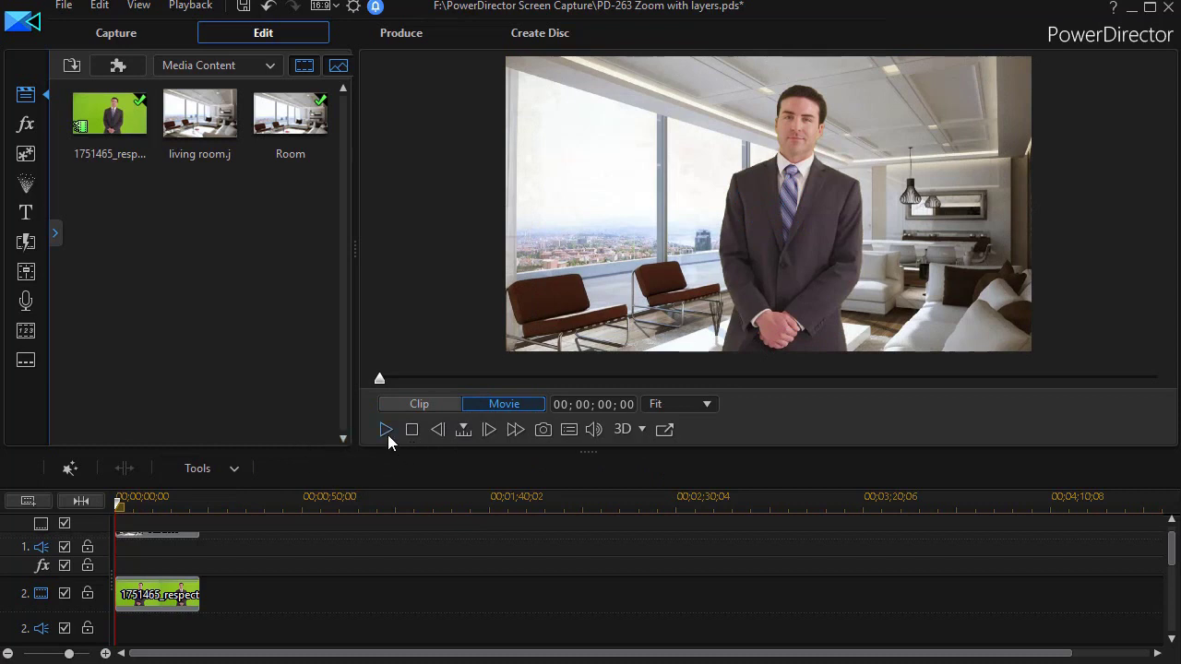
{"action": "left_click", "coordinate": [384, 430]}
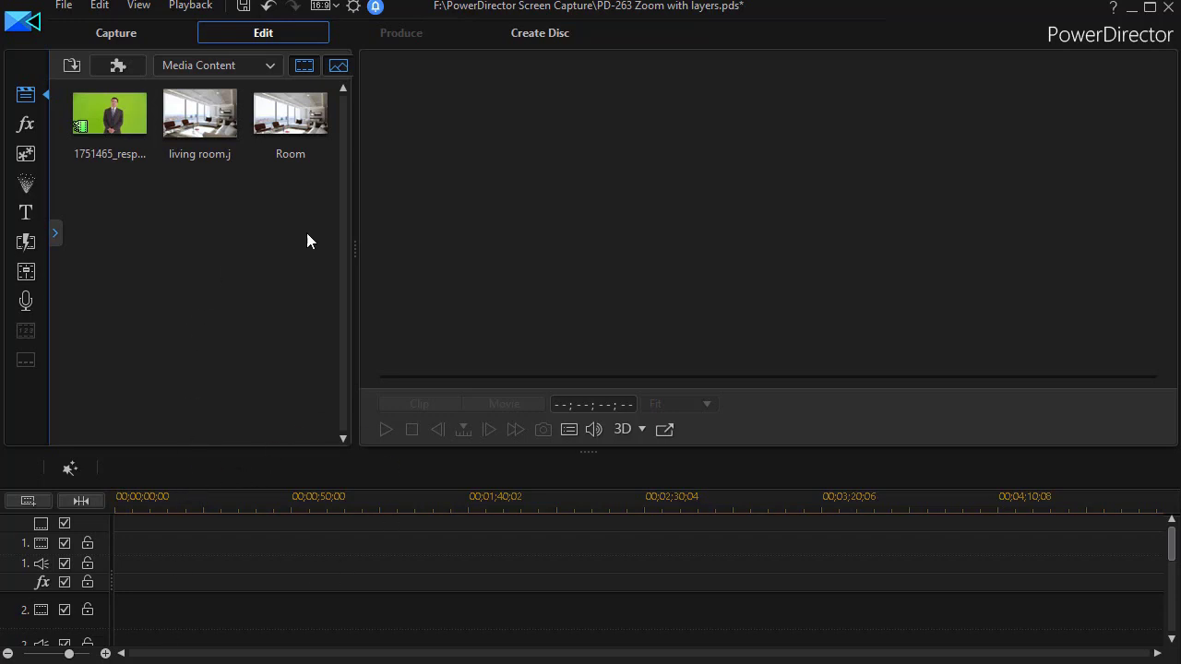
- Place Room on track 1 and the presenter footage on track 2, stretching Room to 00;00;23;01
{"action": "left_click_drag", "start_coordinate": [291, 115], "coordinate": [111, 535]}
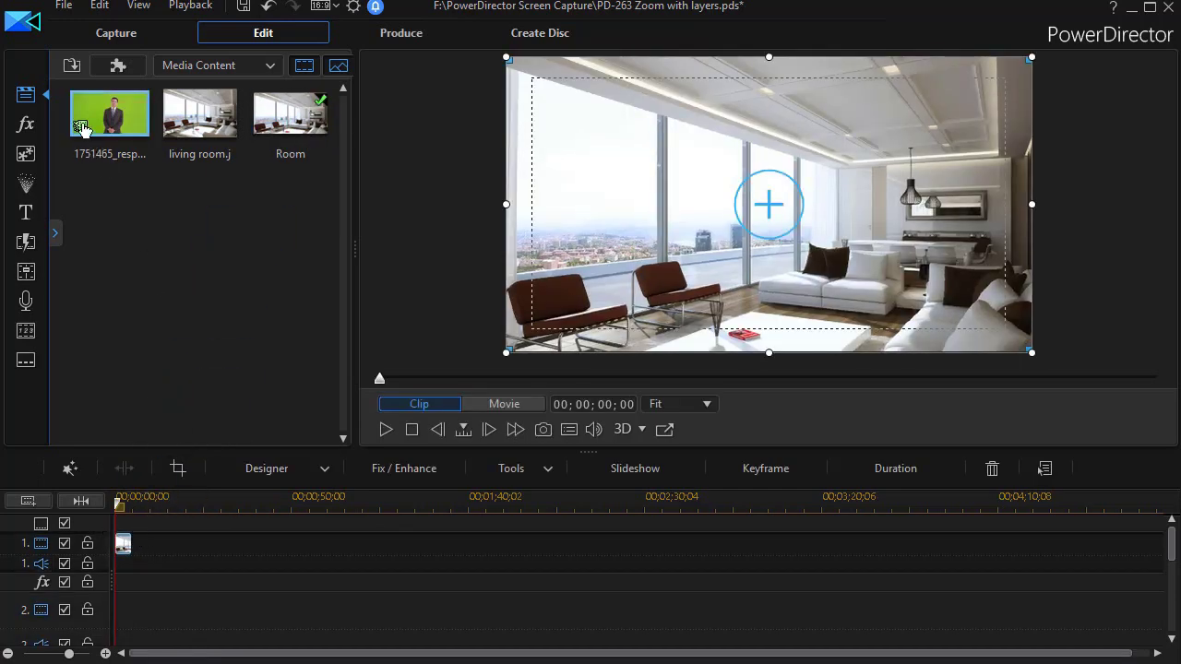
{"action": "left_click_drag", "start_coordinate": [100, 113], "coordinate": [92, 612]}
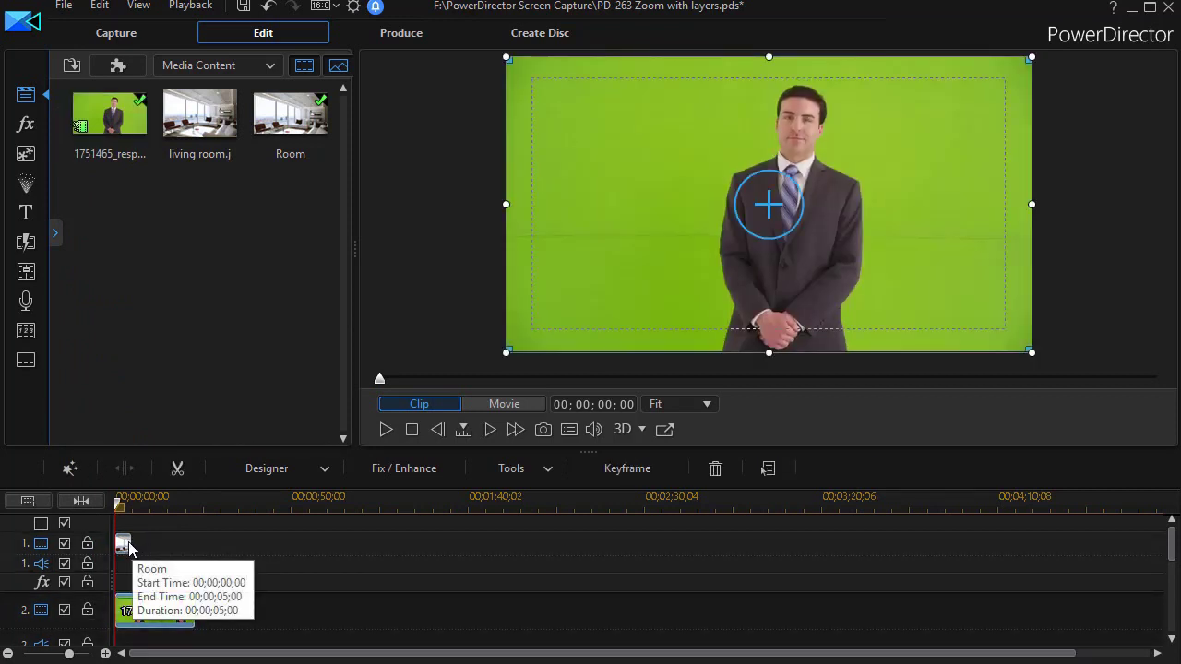
{"action": "left_click", "coordinate": [129, 549]}
{"action": "left_click_drag", "start_coordinate": [131, 549], "coordinate": [195, 551]}
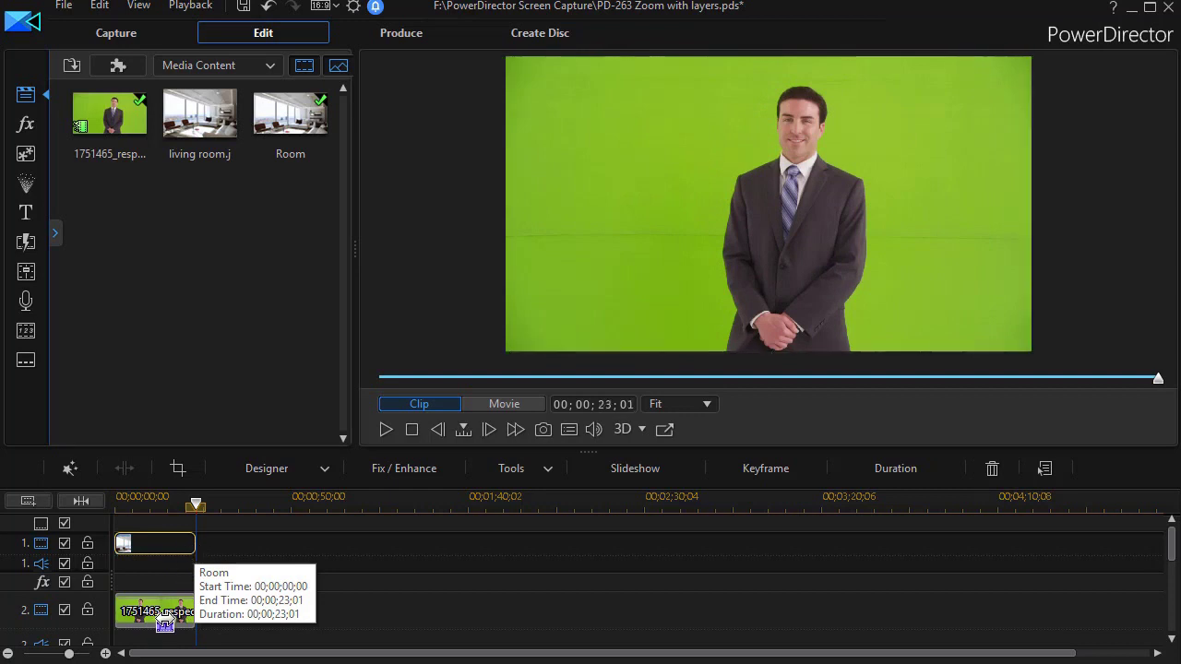
- Enable Chroma Key on the presenter clip, sampling the green backdrop as the key colour, and accept
{"action": "left_click", "coordinate": [153, 596]}
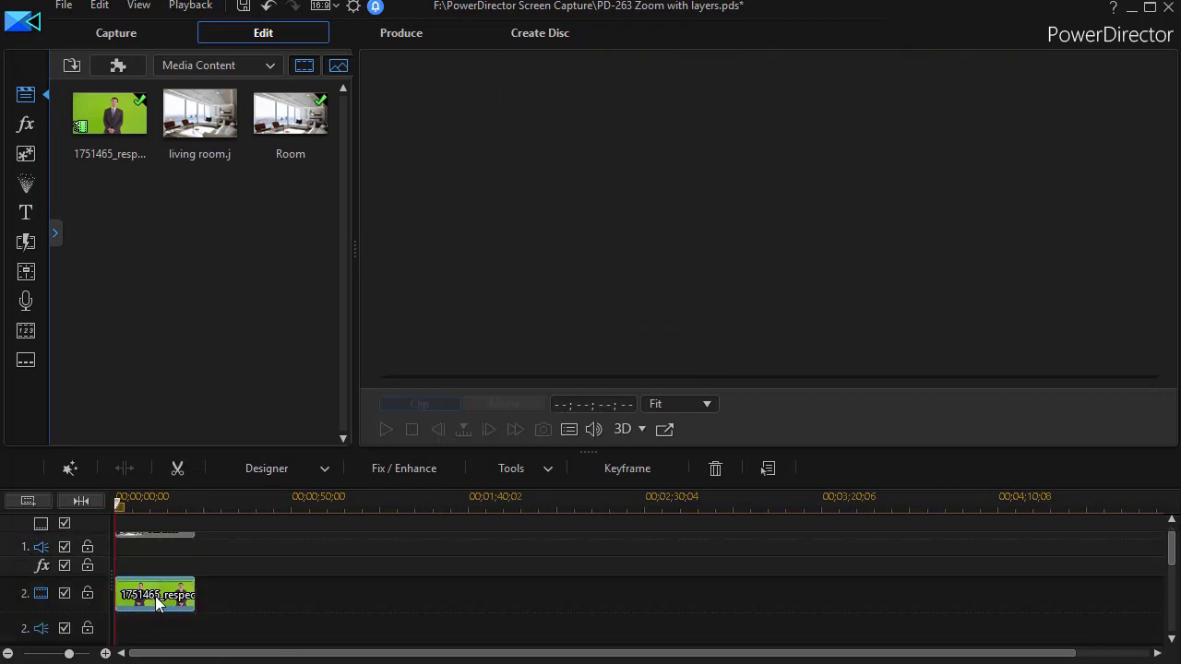
{"action": "double_click", "coordinate": [155, 596]}
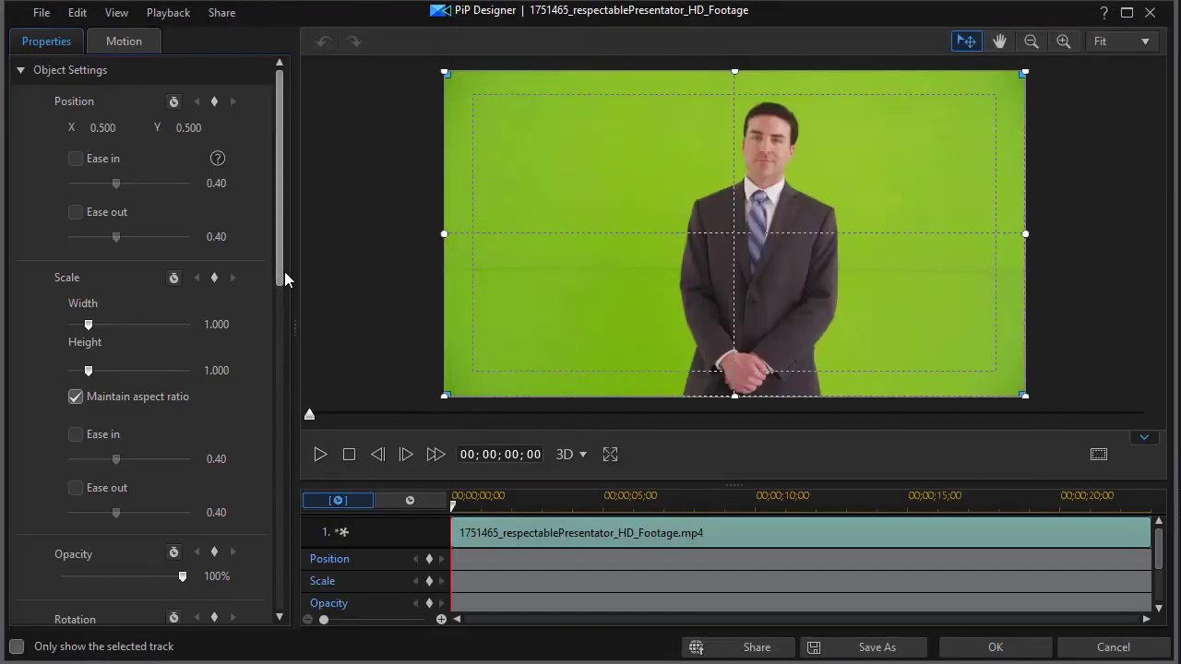
{"action": "left_click_drag", "start_coordinate": [284, 271], "coordinate": [258, 454]}
{"action": "left_click", "coordinate": [40, 265]}
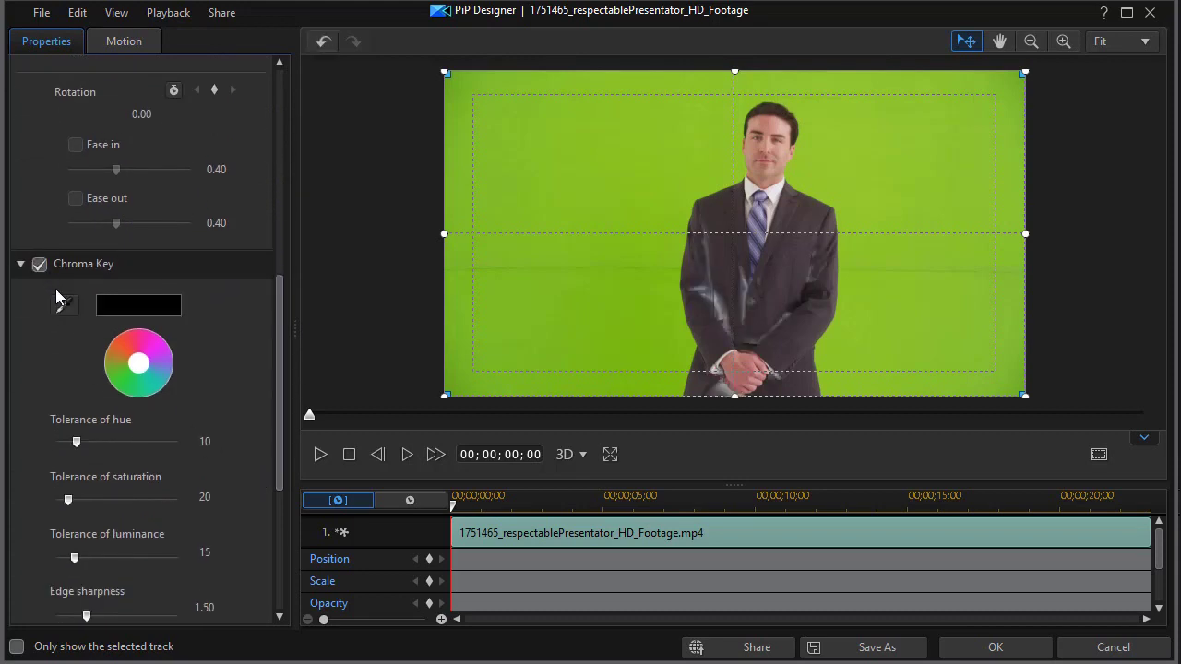
{"action": "left_click", "coordinate": [63, 306]}
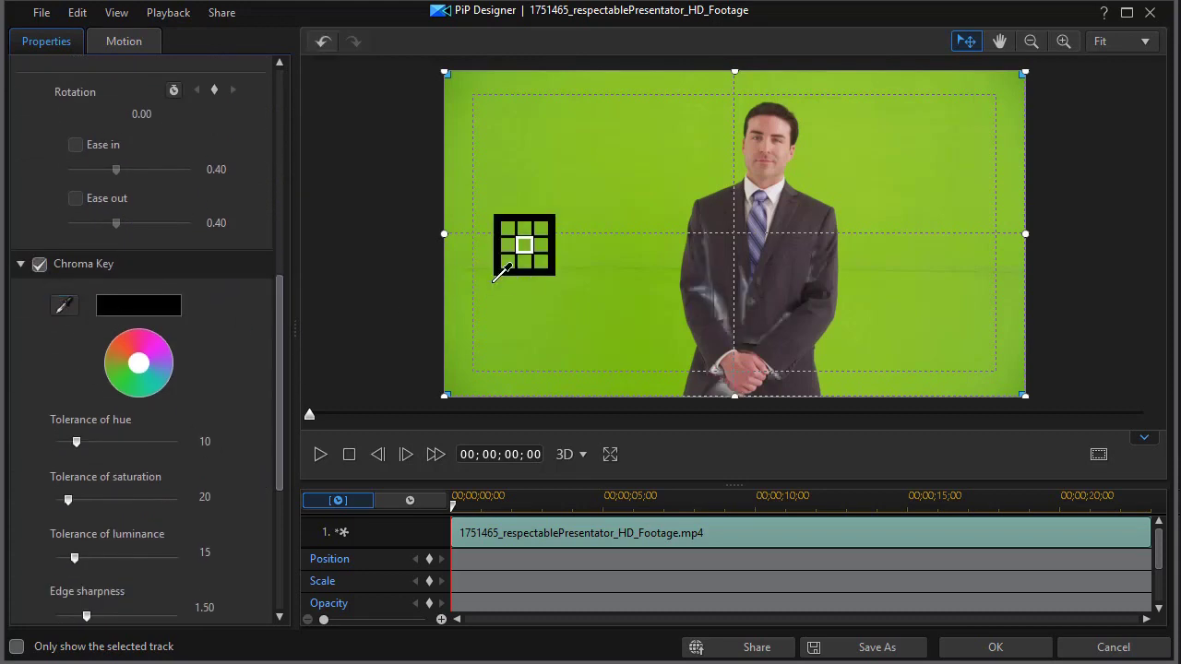
{"action": "left_click", "coordinate": [556, 272]}
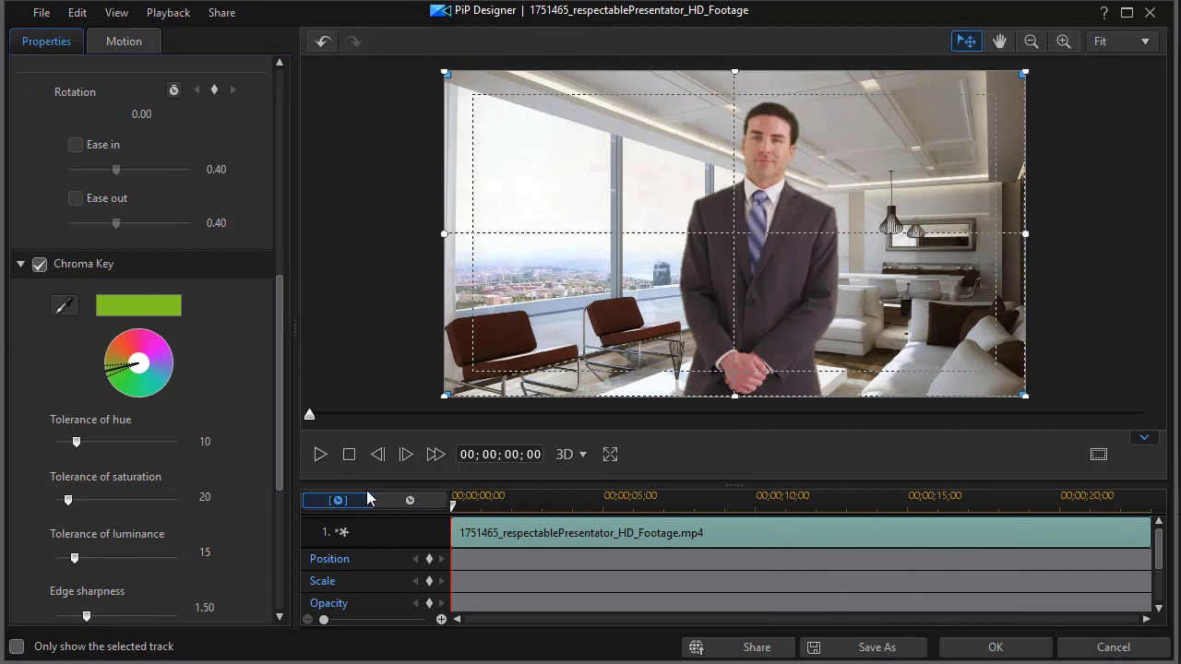
{"action": "left_click", "coordinate": [994, 648]}
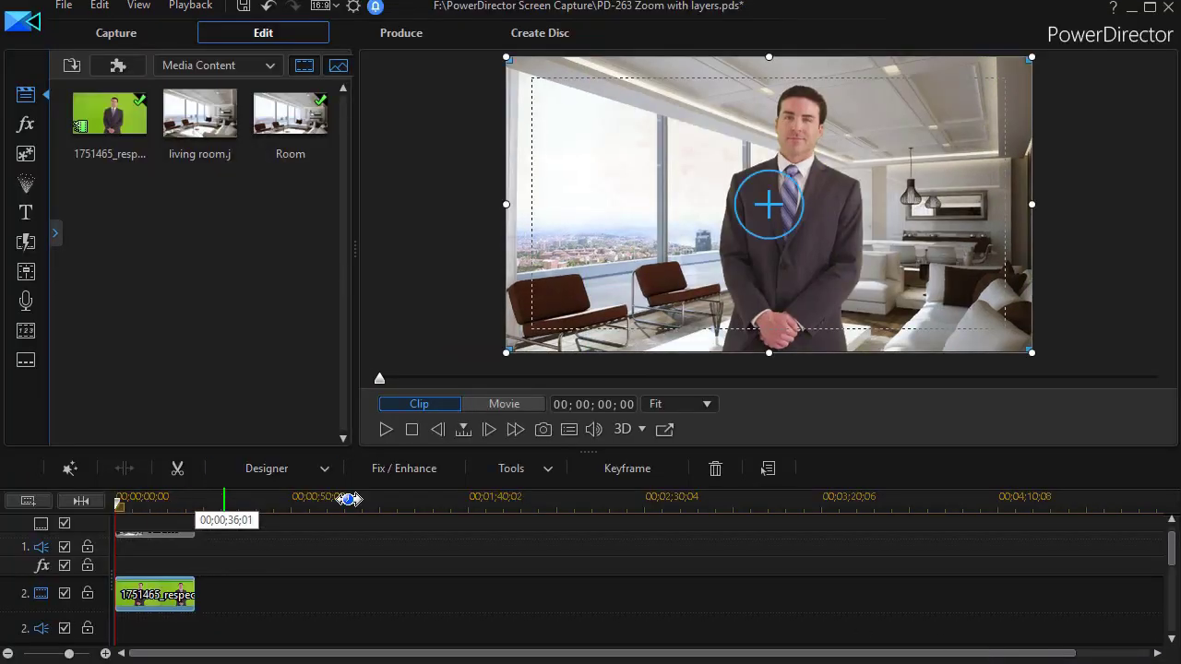
- Play and scrub the composited movie to check the keyed presenter inside the room
{"action": "left_click", "coordinate": [387, 430]}
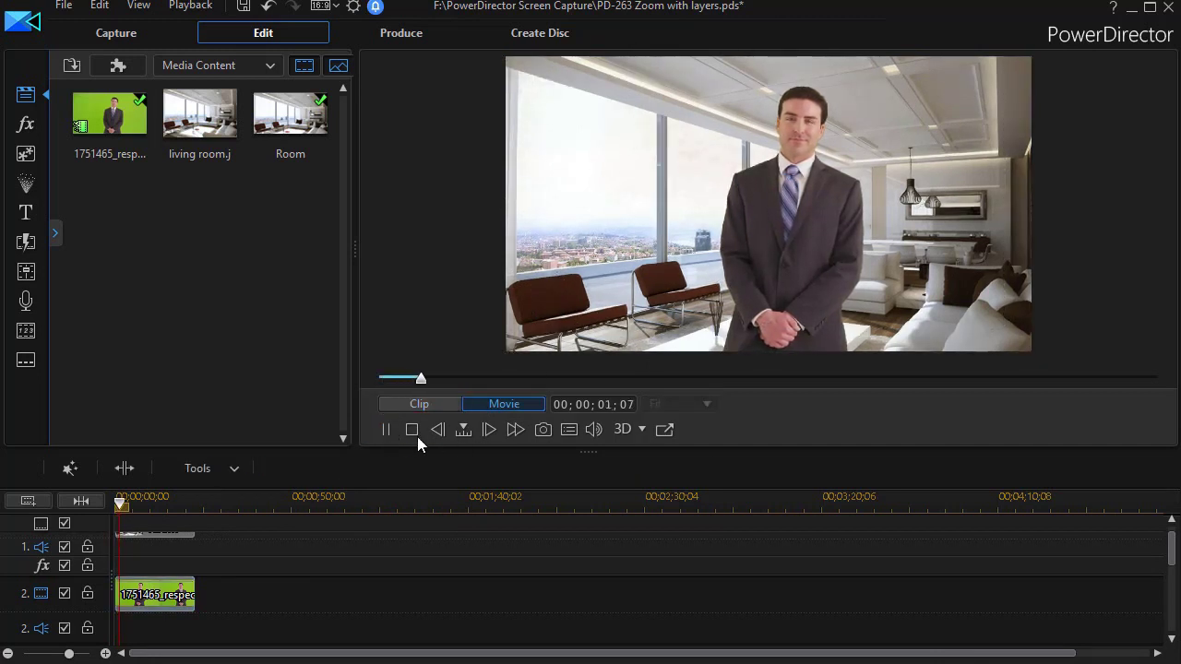
{"action": "left_click", "coordinate": [386, 429]}
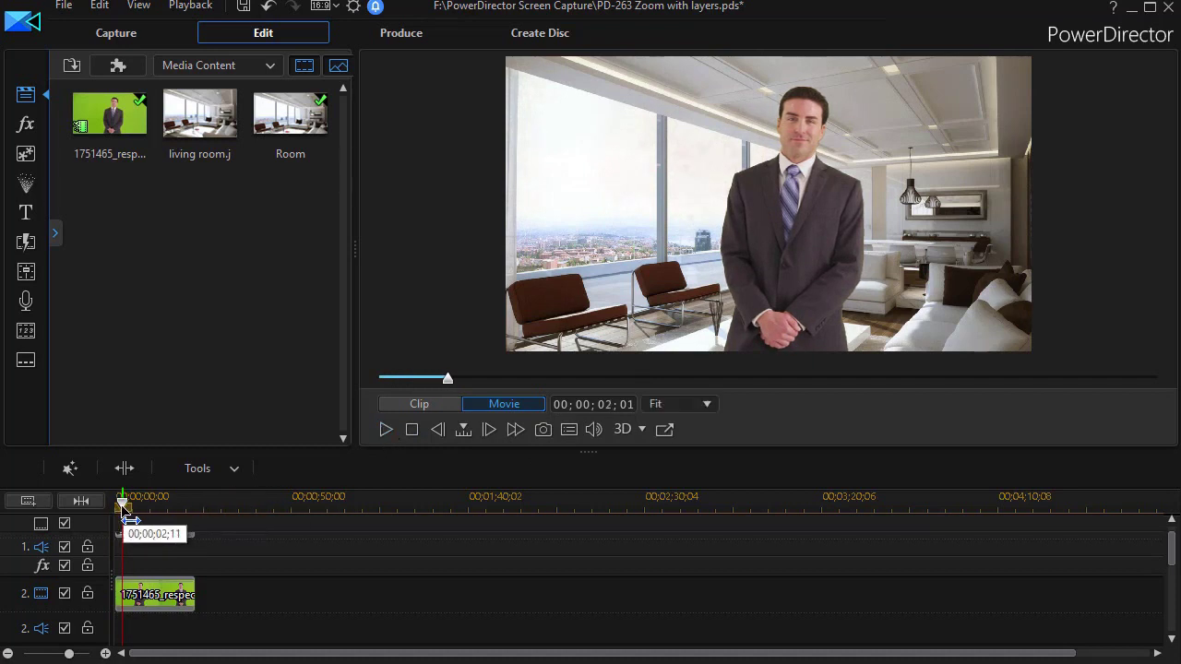
{"action": "left_click_drag", "start_coordinate": [123, 517], "coordinate": [198, 532]}
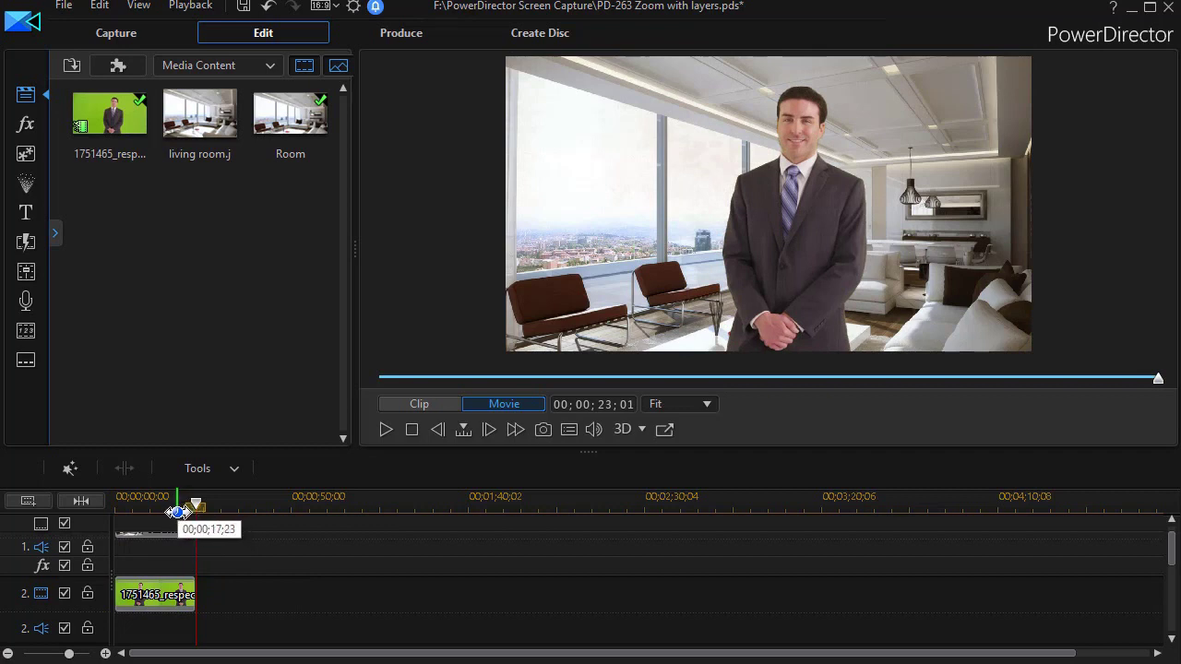
- Mark a timeline range from 0 to the clips' end and bring up its range options
{"action": "left_click", "coordinate": [173, 509]}
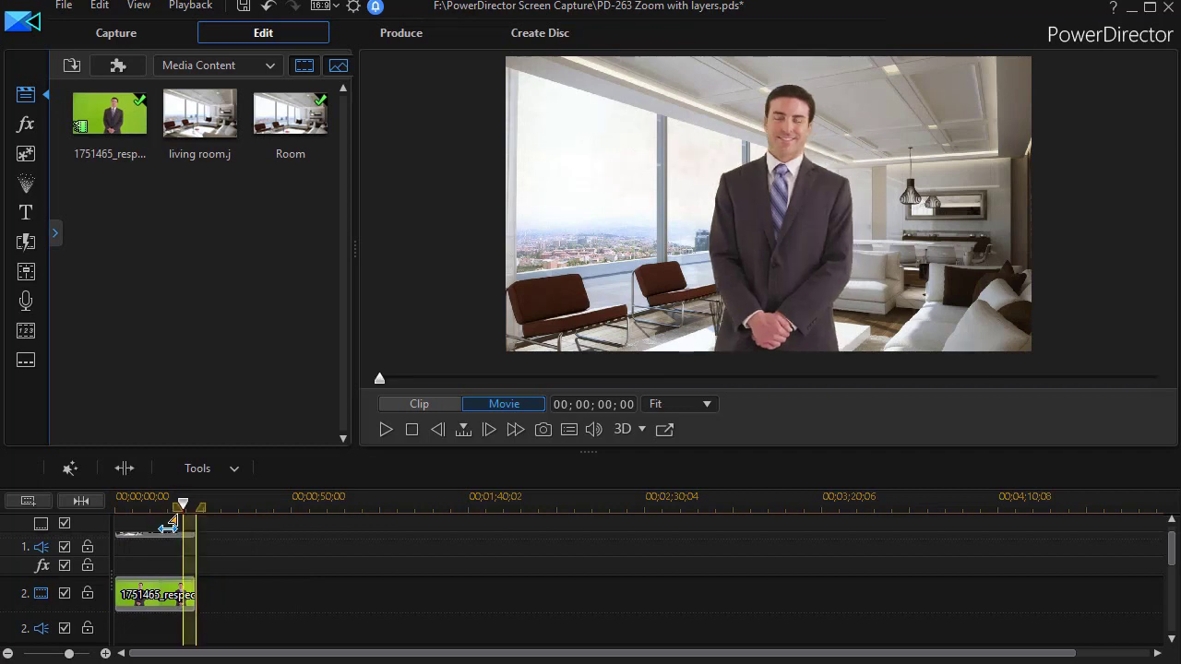
{"action": "left_click_drag", "start_coordinate": [170, 526], "coordinate": [61, 533]}
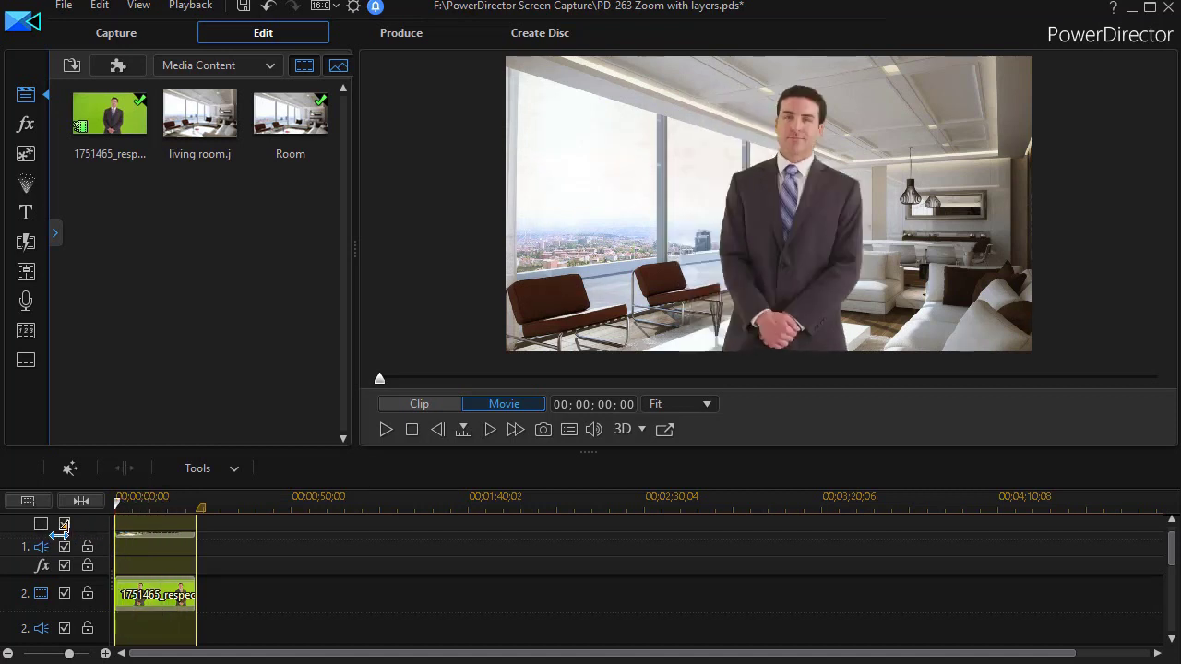
{"action": "left_click", "coordinate": [144, 552]}
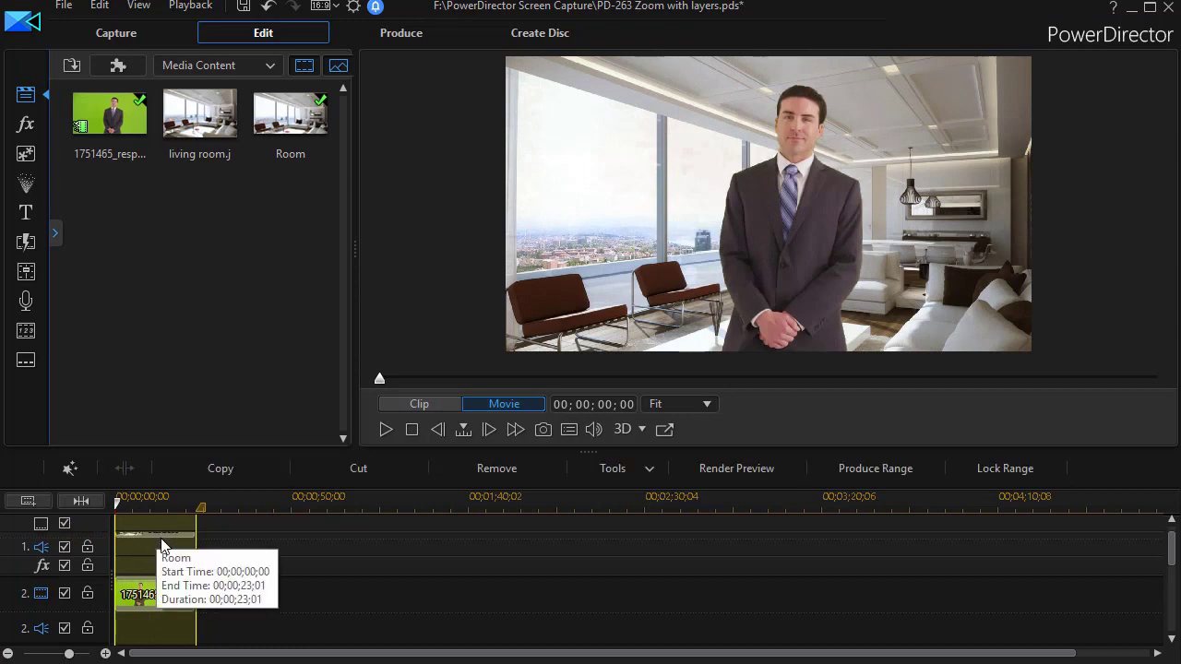
{"action": "right_click", "coordinate": [165, 540]}
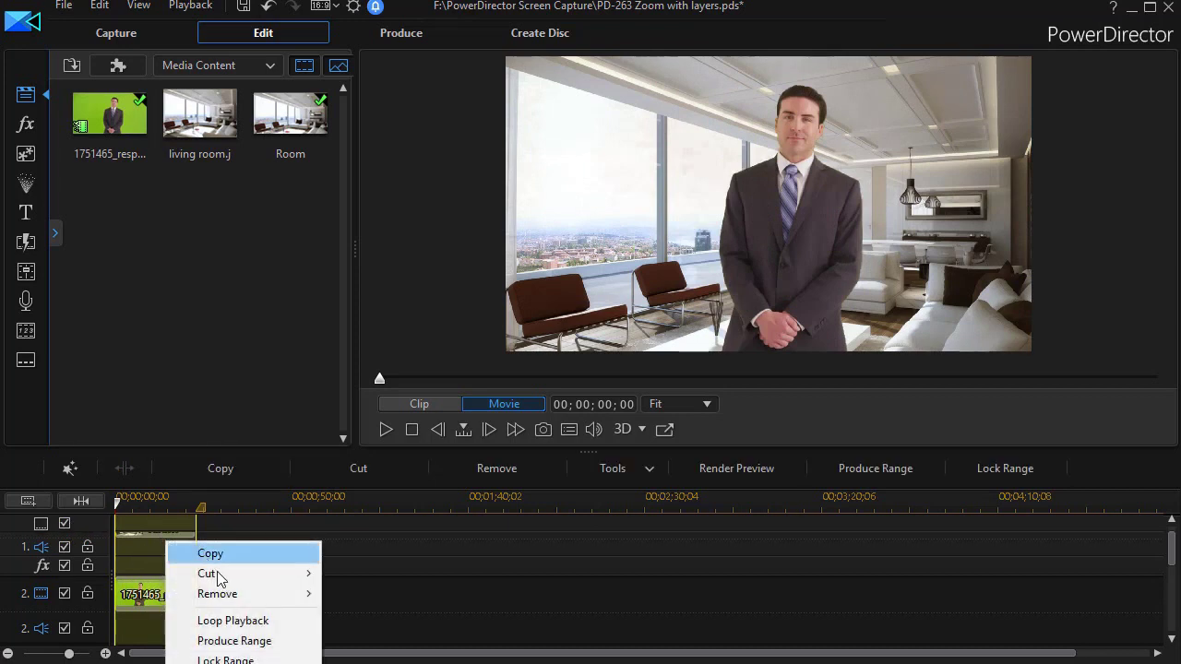
- Produce the marked range as test.wmv and place it on track 1 at 00;00;44;20
{"action": "left_click", "coordinate": [255, 643]}
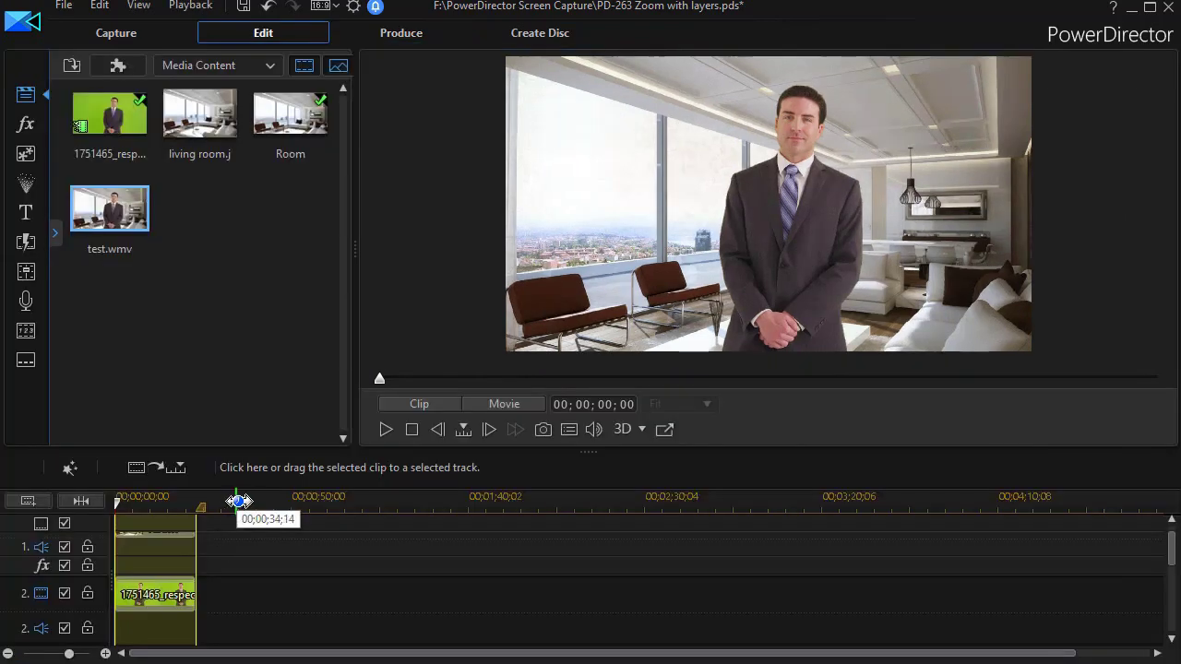
{"action": "left_click_drag", "start_coordinate": [250, 506], "coordinate": [150, 503]}
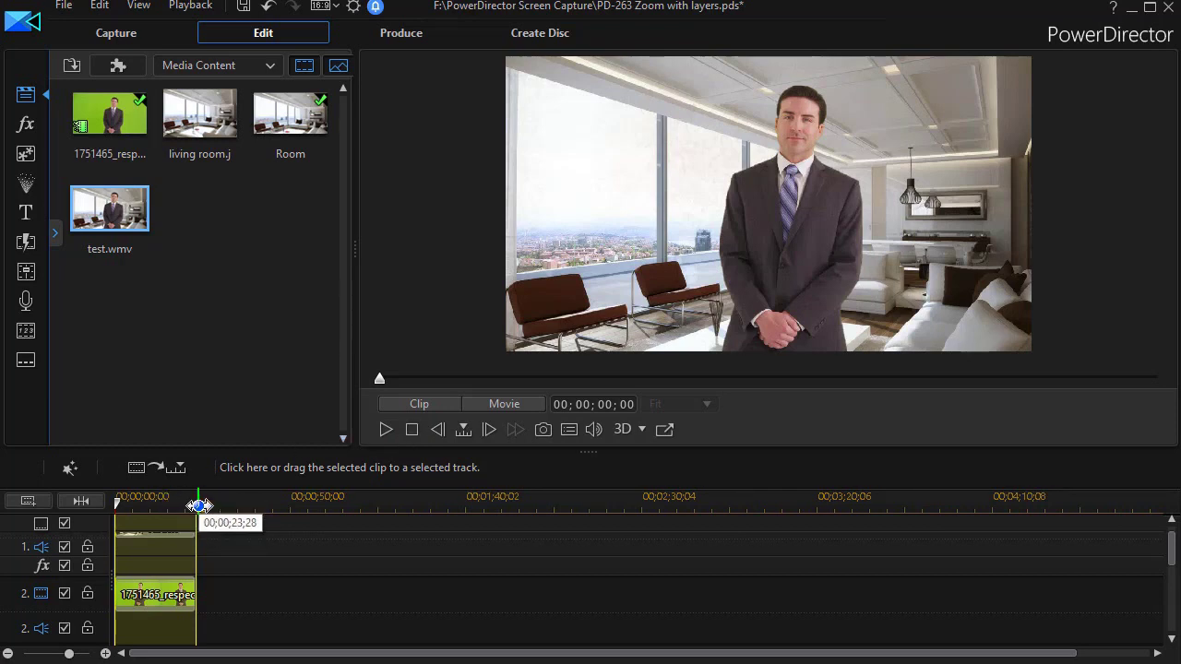
{"action": "left_click", "coordinate": [205, 411]}
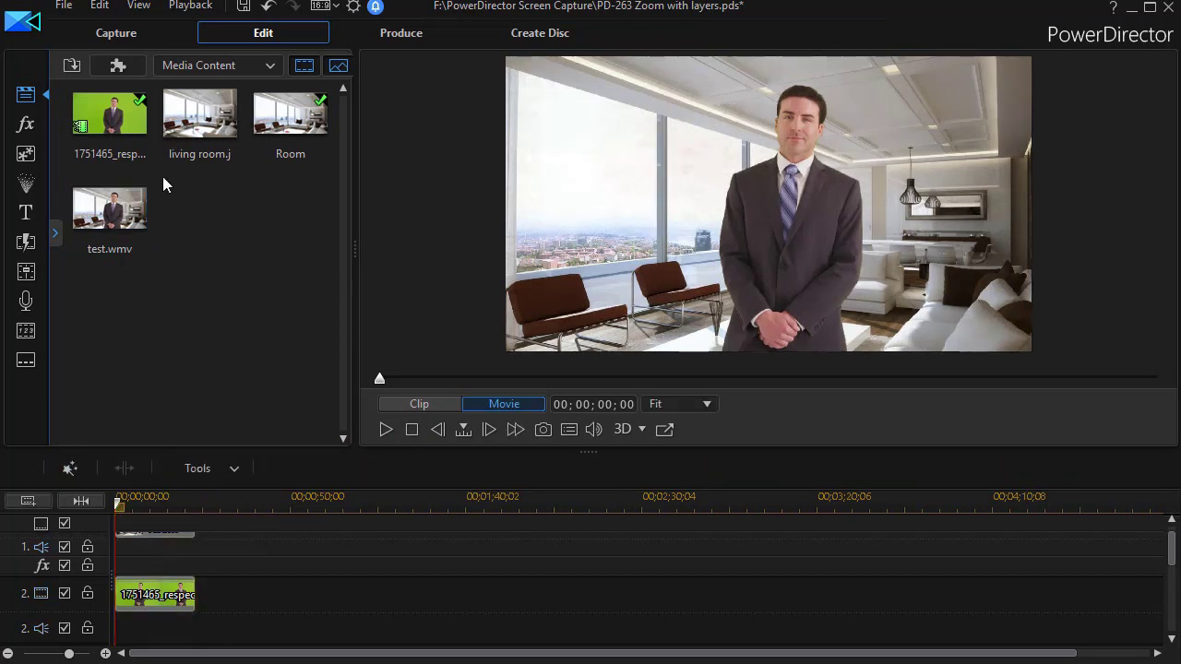
{"action": "left_click", "coordinate": [109, 214]}
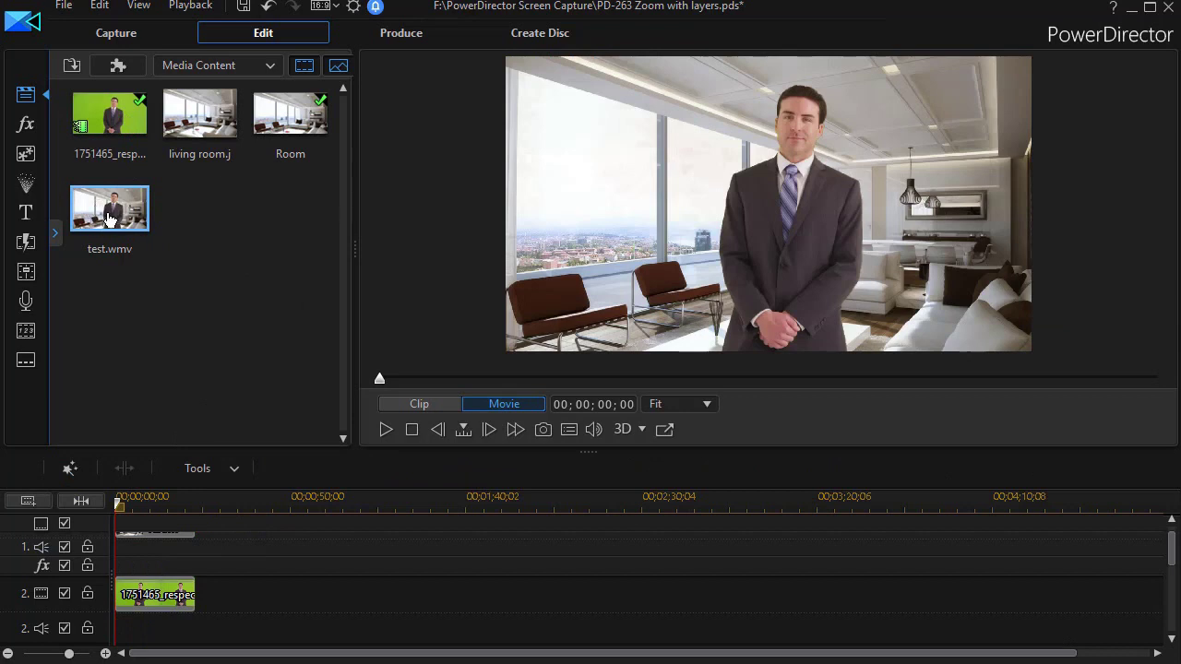
{"action": "left_click_drag", "start_coordinate": [111, 218], "coordinate": [271, 554]}
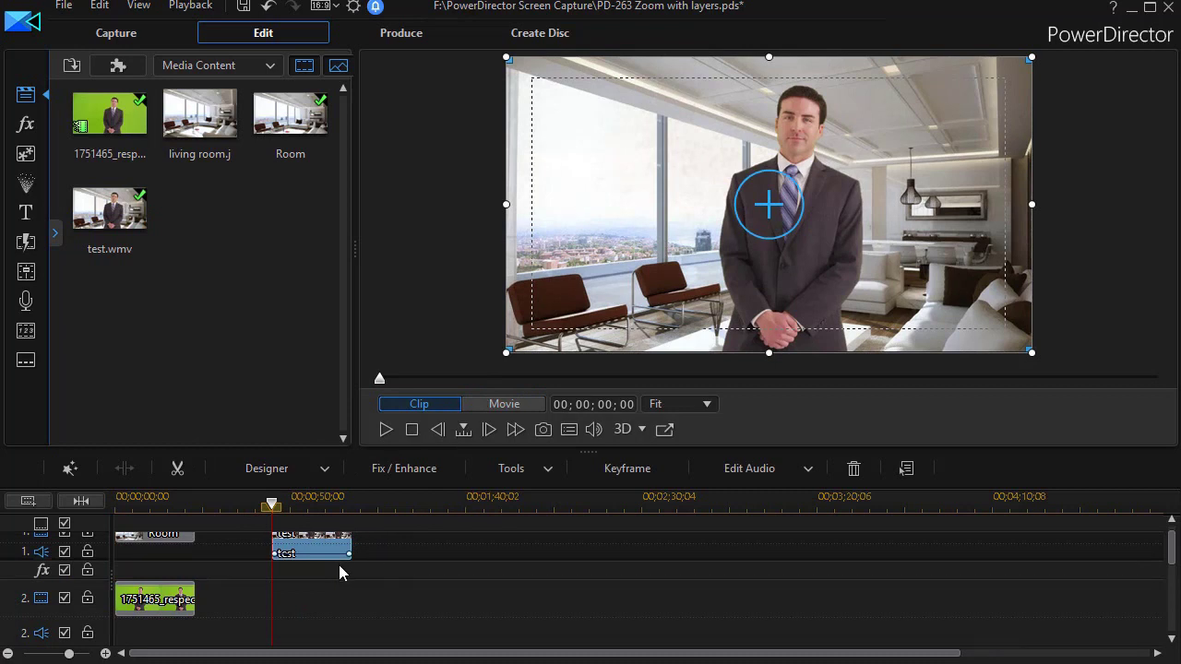
- Play the timeline to check the test clip, then select it on track 1
{"action": "left_click", "coordinate": [385, 430]}
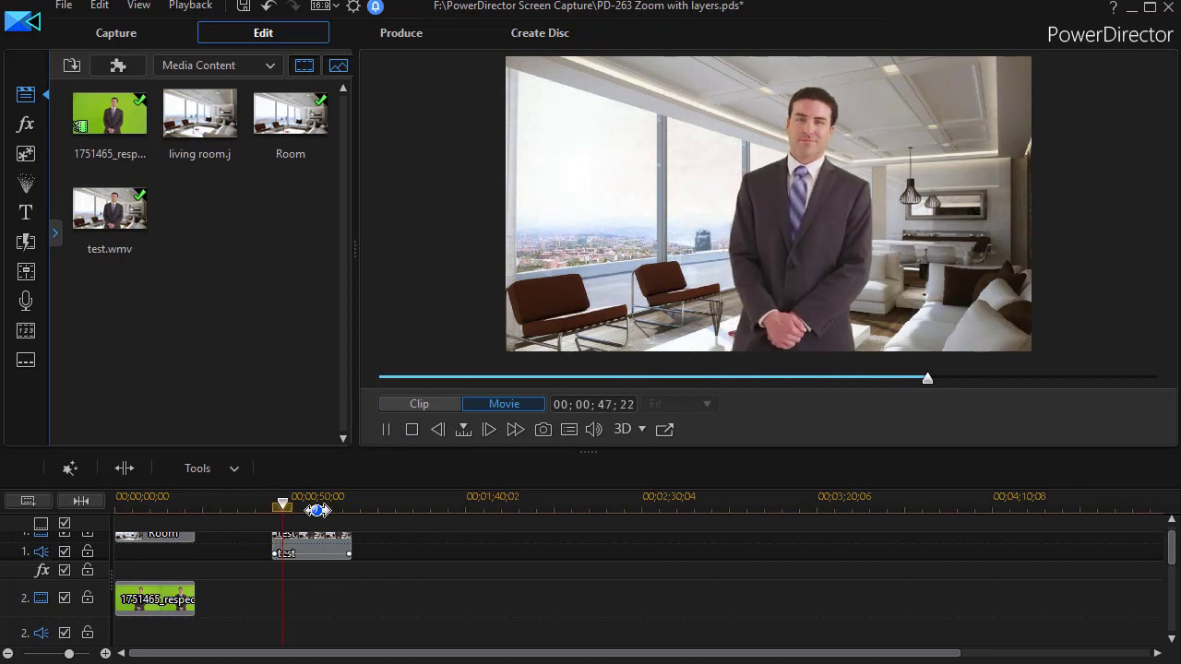
{"action": "left_click", "coordinate": [385, 429]}
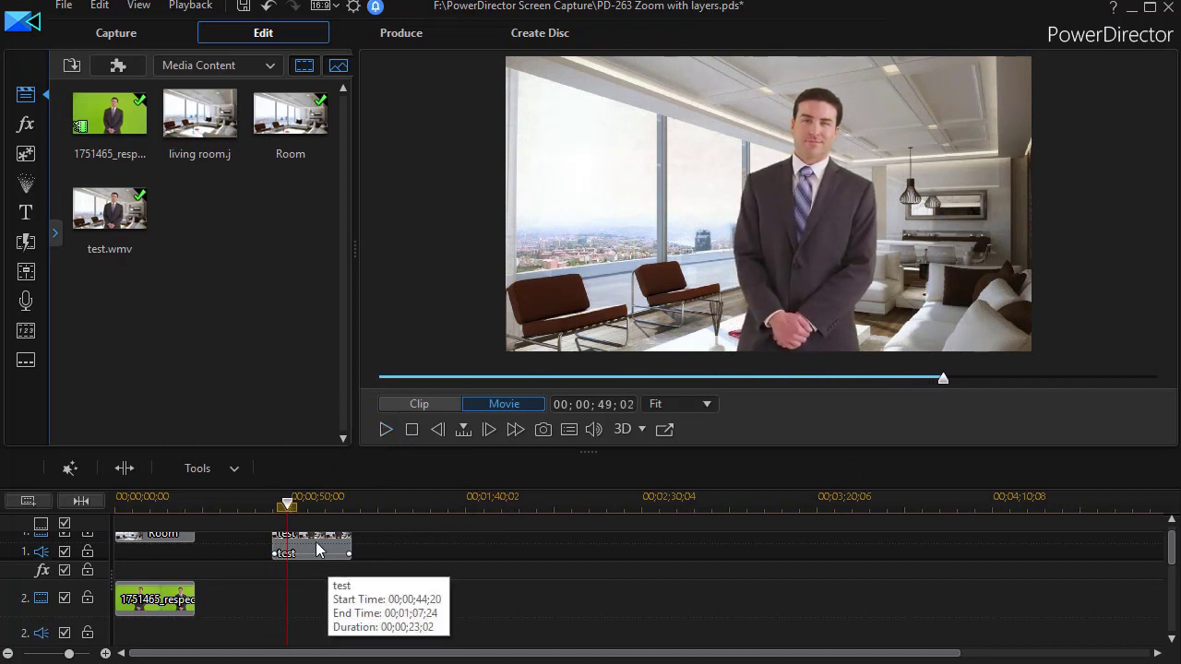
{"action": "left_click", "coordinate": [323, 546]}
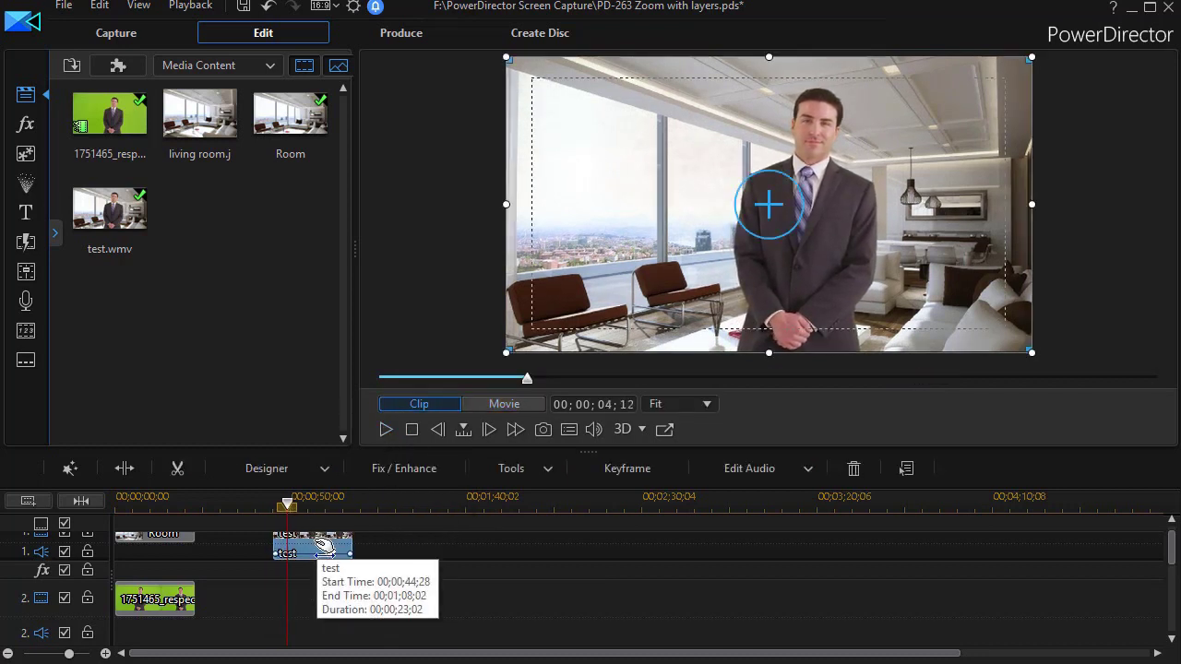
- Enable Crop & Zoom in the test clip's Power Tools and open the Crop/Zoom editor
{"action": "left_click", "coordinate": [546, 471]}
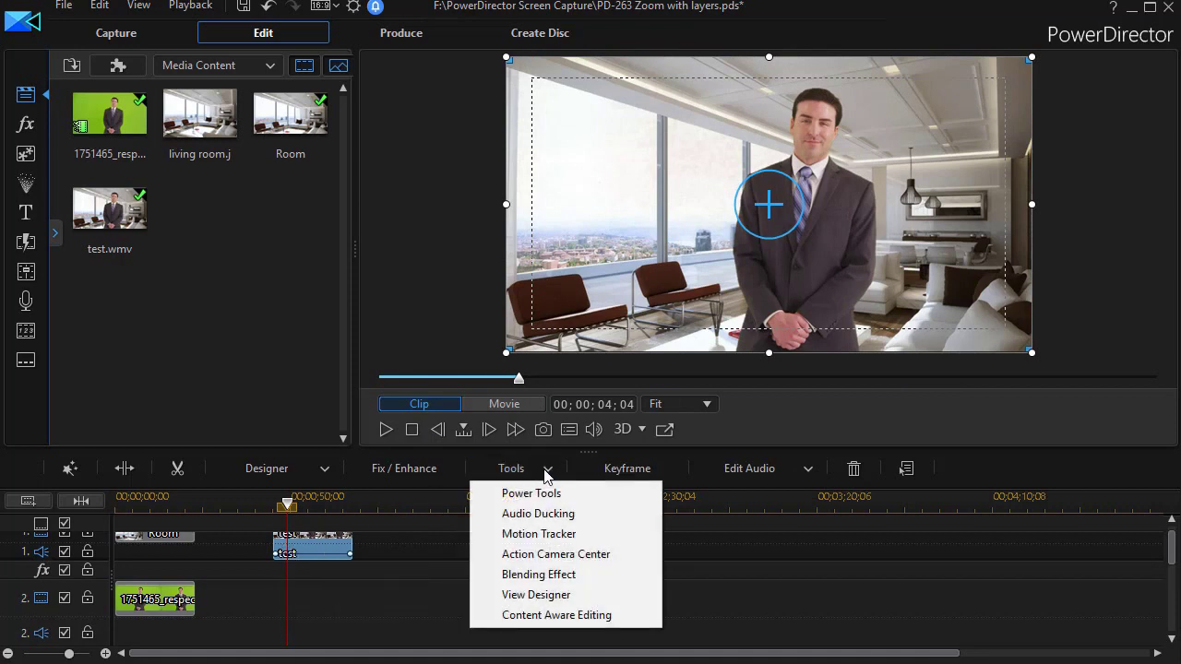
{"action": "left_click", "coordinate": [542, 495]}
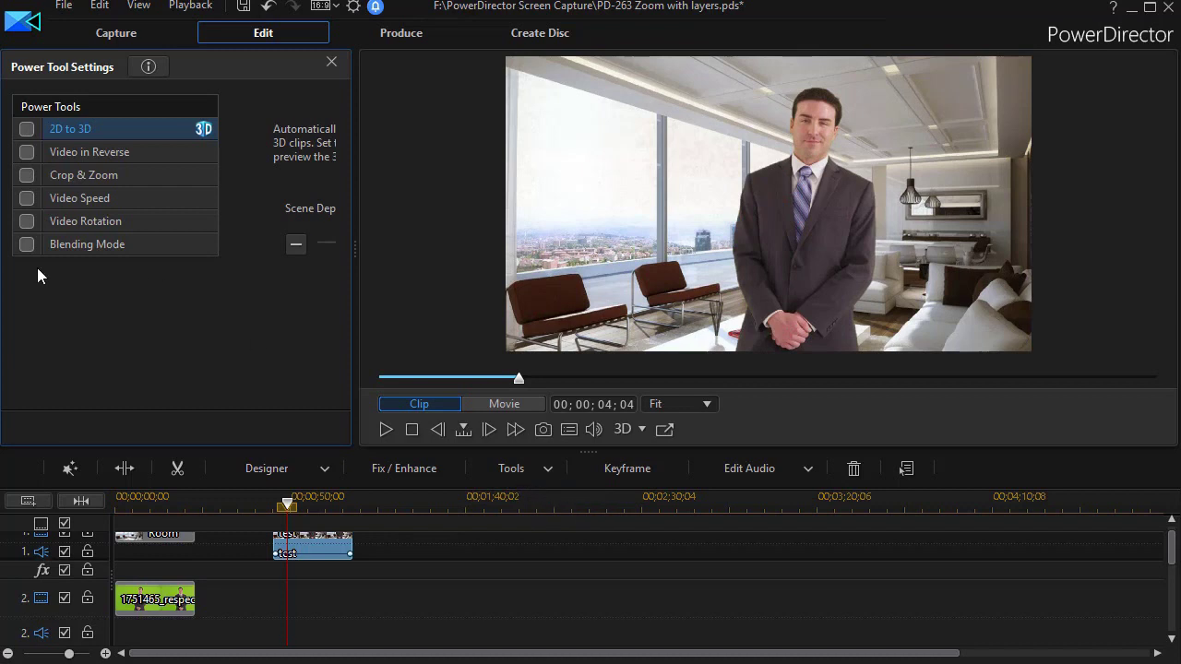
{"action": "left_click", "coordinate": [27, 174]}
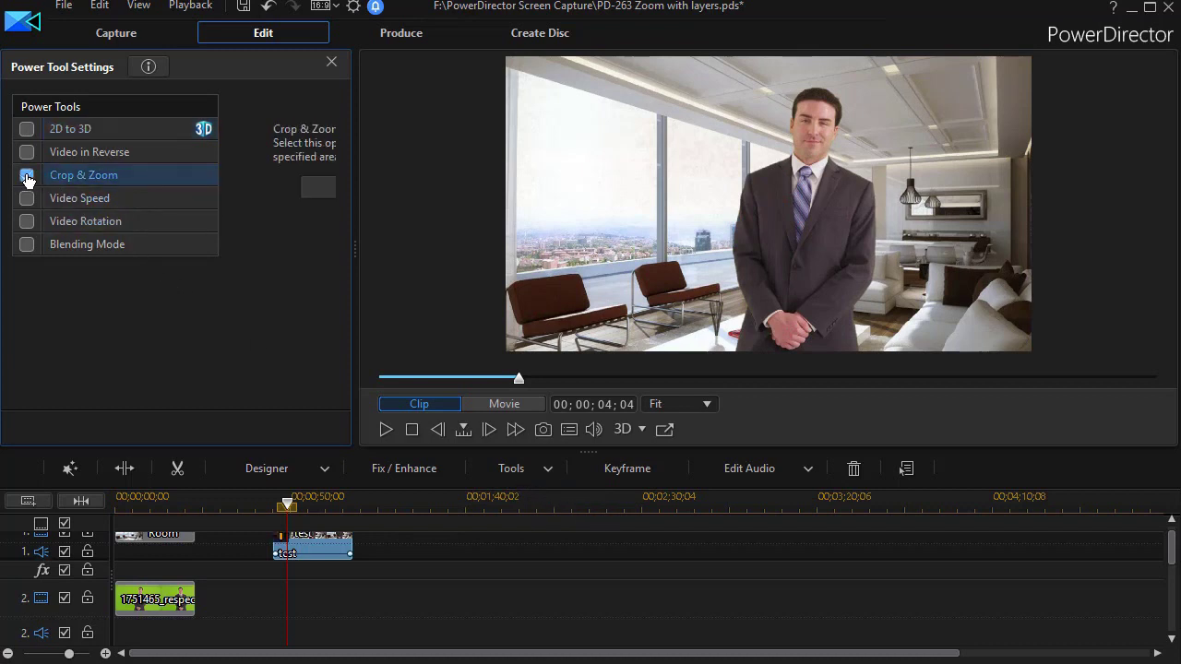
{"action": "left_click_drag", "start_coordinate": [354, 245], "coordinate": [506, 263]}
{"action": "left_click", "coordinate": [374, 186]}
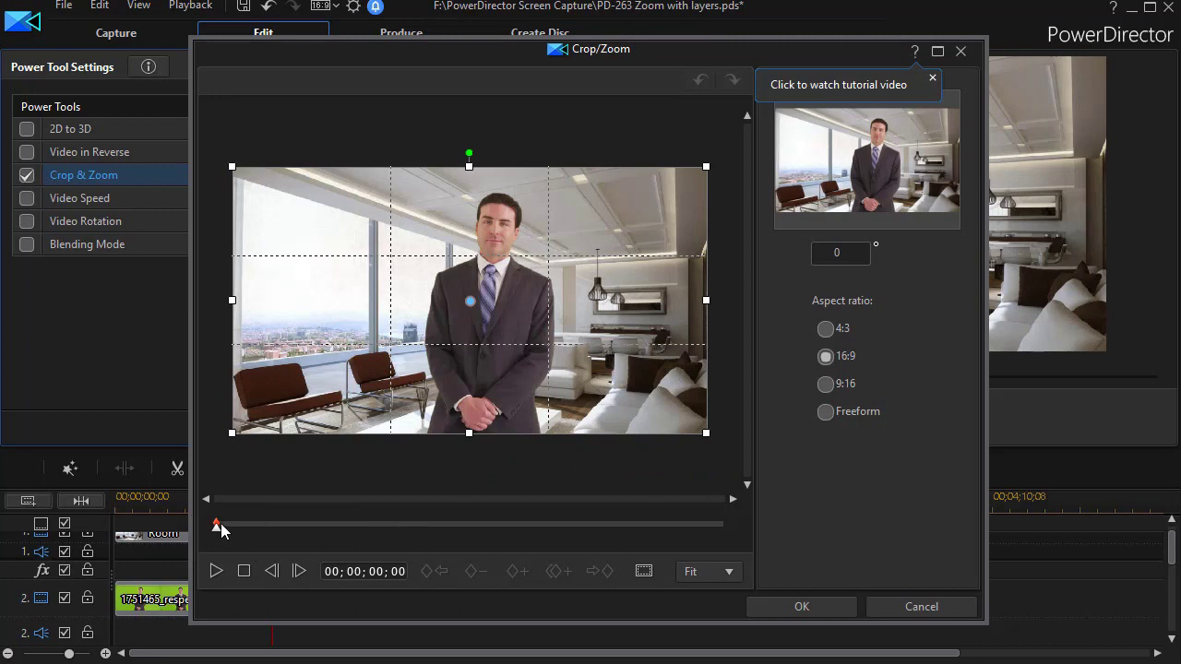
- Add a keyframe at 00;00;09;01 with the crop shrunk to the presenter's head and shoulders
{"action": "left_click_drag", "start_coordinate": [395, 523], "coordinate": [414, 535]}
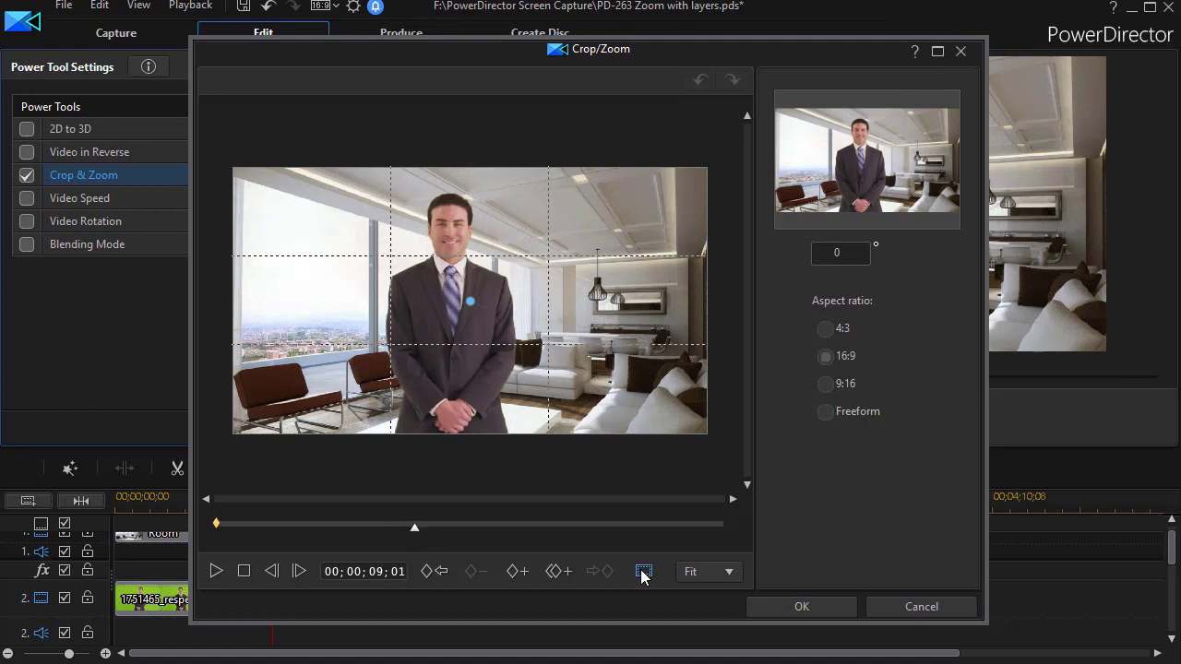
{"action": "left_click", "coordinate": [514, 572]}
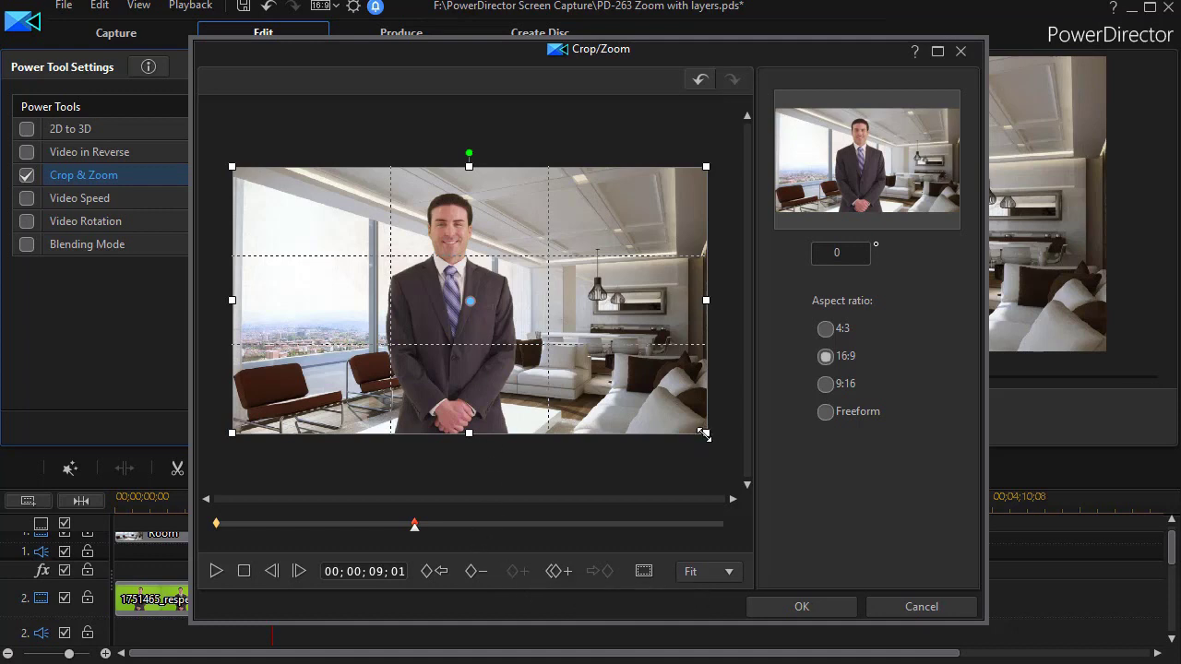
{"action": "left_click_drag", "start_coordinate": [702, 432], "coordinate": [589, 367]}
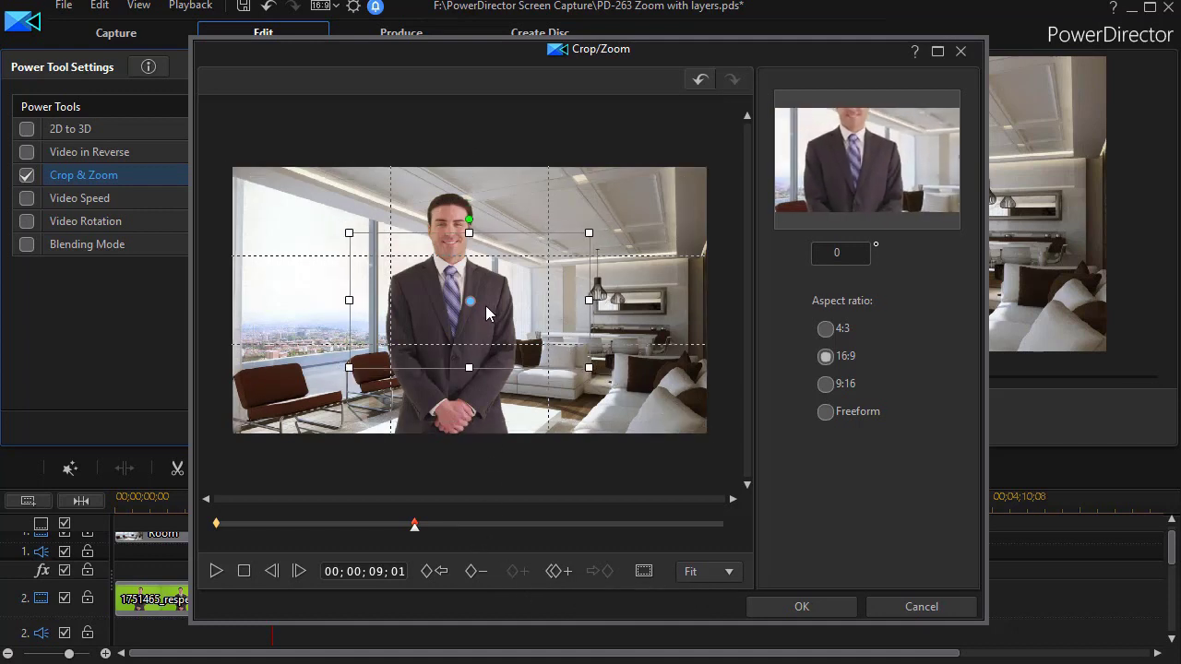
{"action": "left_click_drag", "start_coordinate": [468, 301], "coordinate": [452, 247]}
{"action": "left_click", "coordinate": [818, 608]}
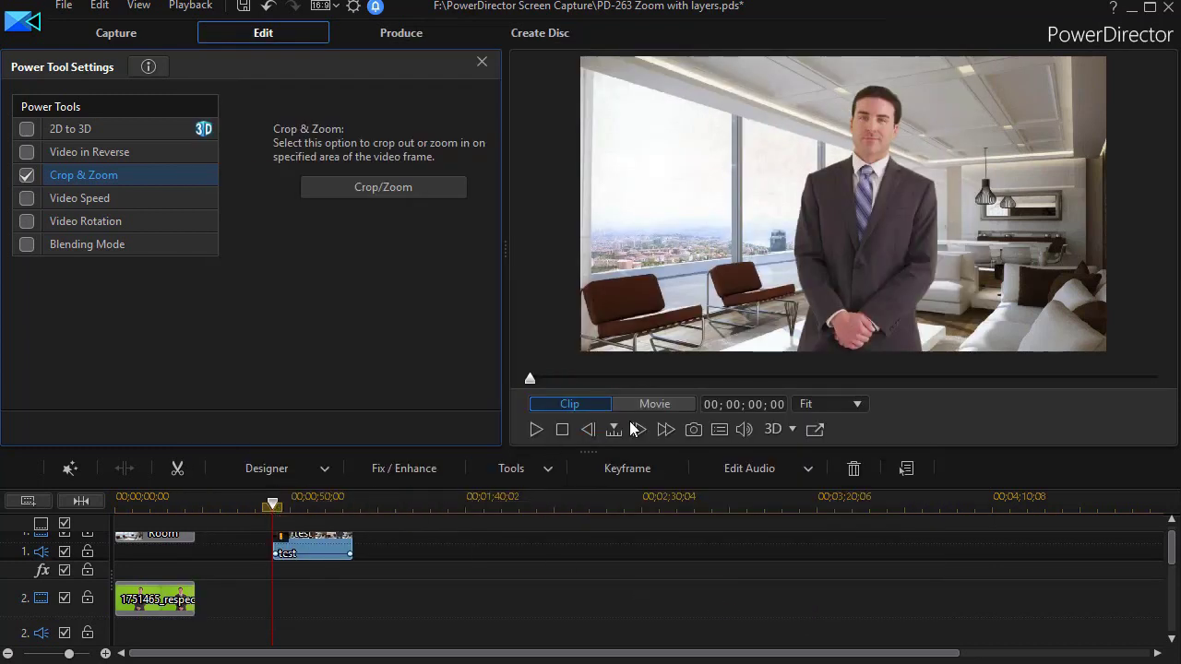
- Enlarge the preview taller and wider, then play the test clip to watch the zoom
{"action": "left_click_drag", "start_coordinate": [588, 452], "coordinate": [587, 475]}
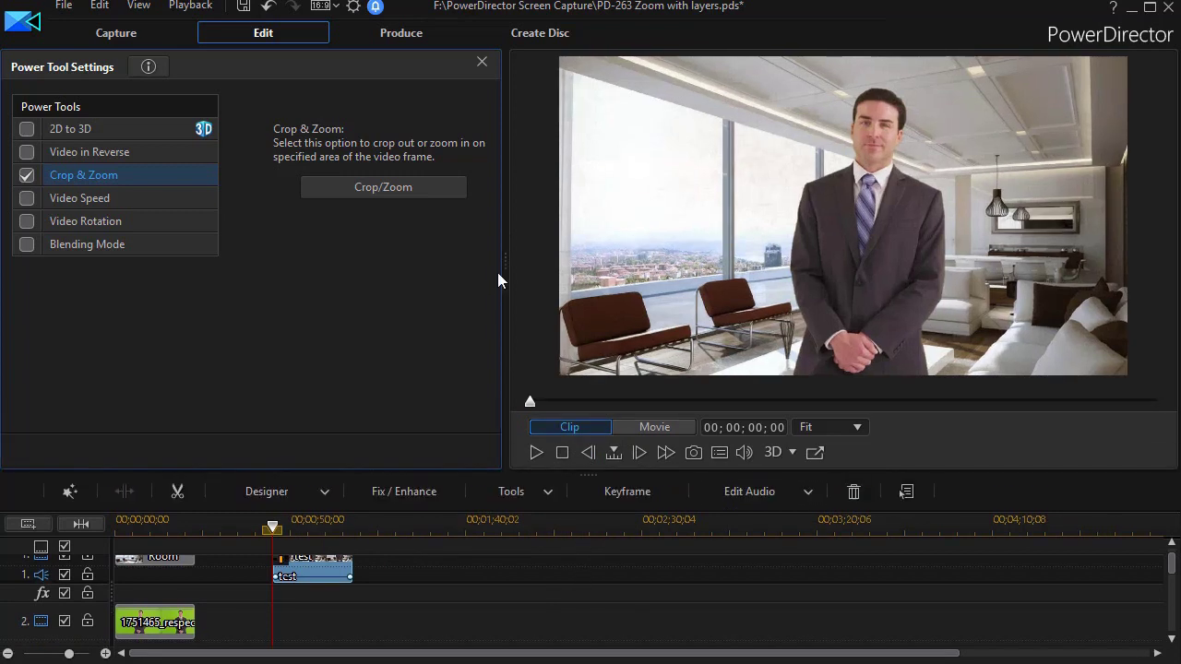
{"action": "left_click_drag", "start_coordinate": [506, 256], "coordinate": [120, 261]}
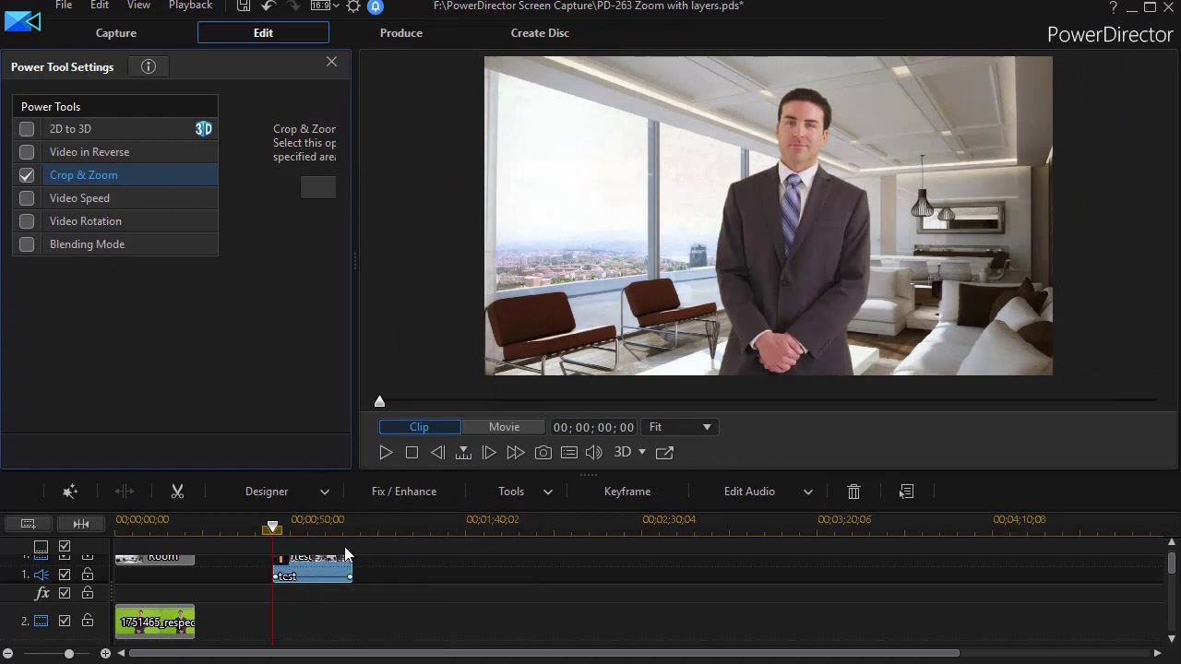
{"action": "left_click", "coordinate": [385, 456]}
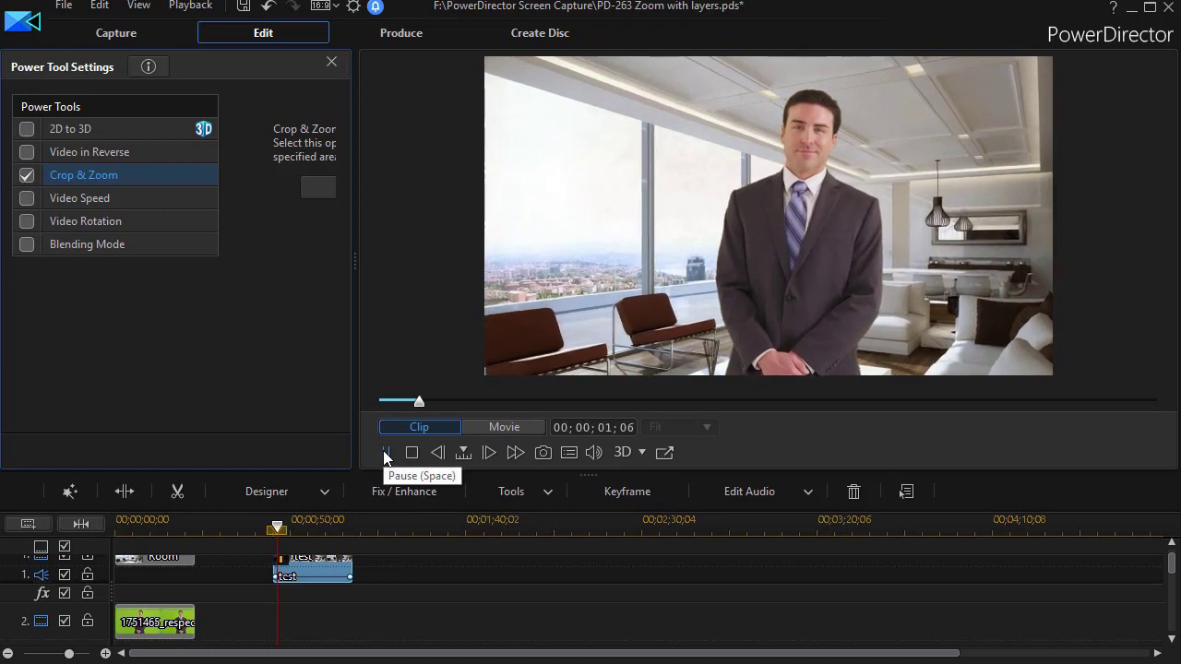